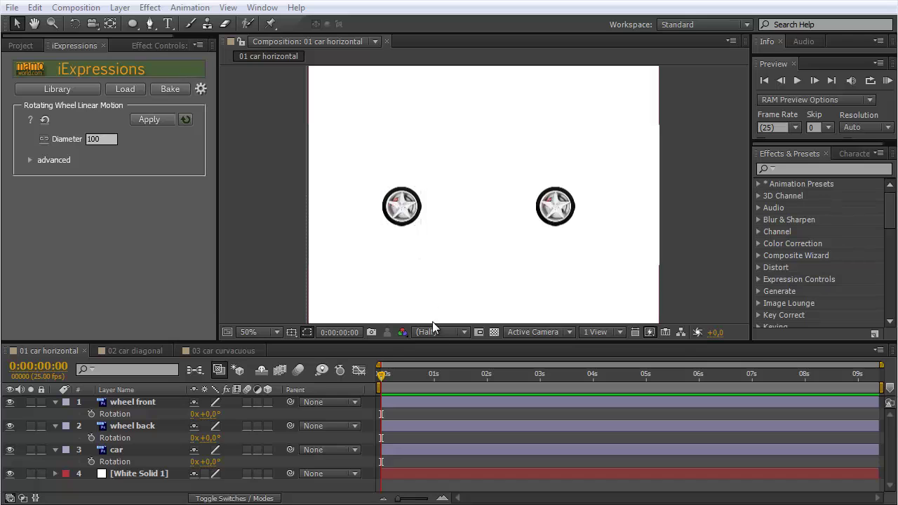
- Preview the car driving in, toggle the car layer's visibility, and reveal its Position keyframes
mouse_move(384, 377)
mouse_down()
mouse_move(778, 382)
mouse_move(623, 382)
mouse_up()
click(145, 476)
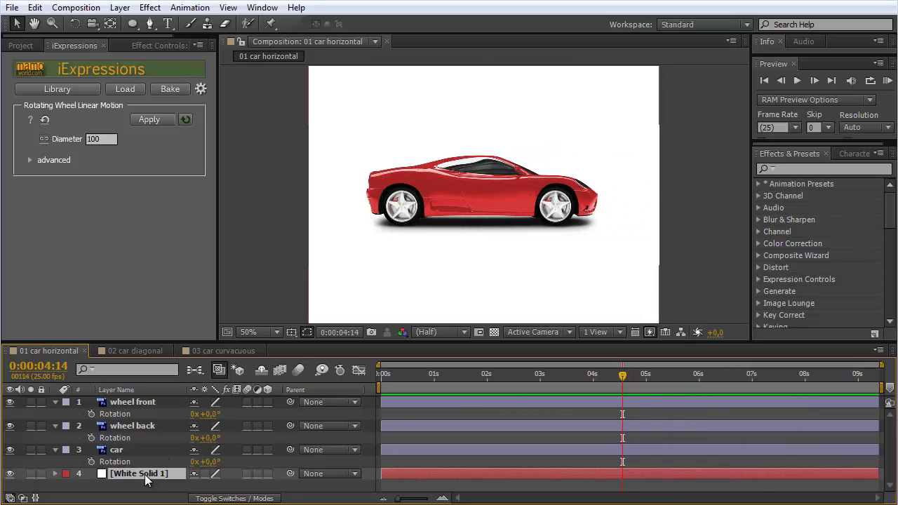
click(118, 453)
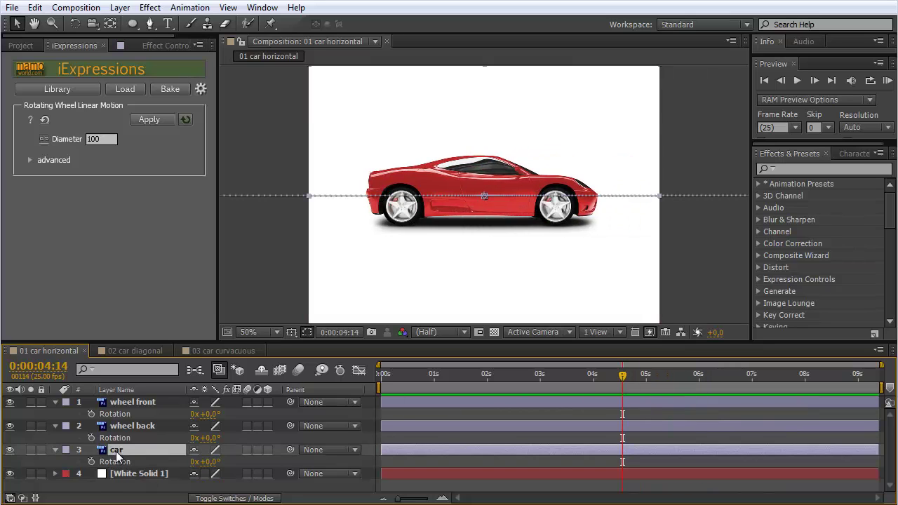
click(10, 451)
click(11, 450)
key(p)
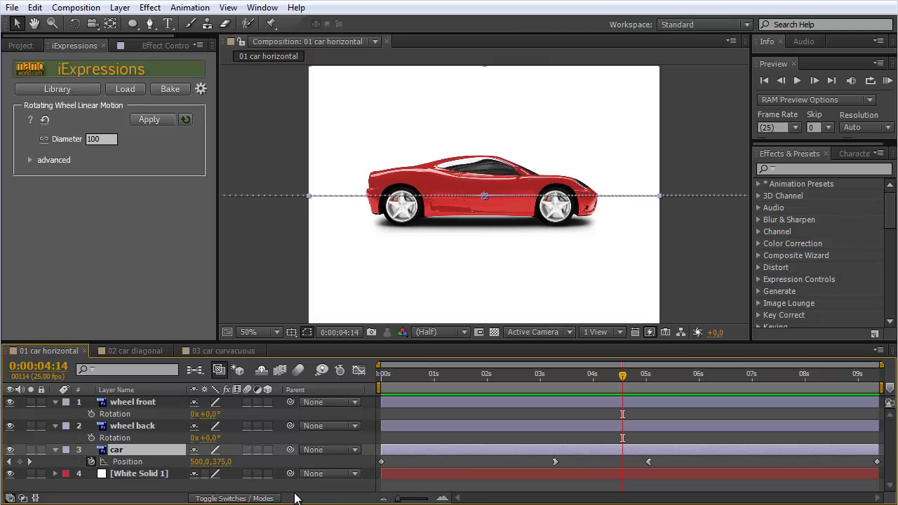
mouse_move(620, 382)
mouse_down()
mouse_move(401, 375)
mouse_move(881, 390)
mouse_move(608, 378)
mouse_up()
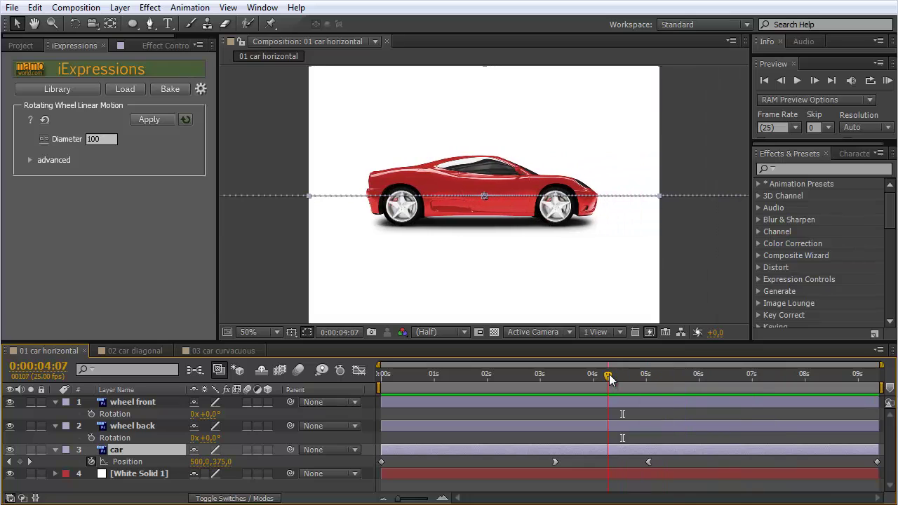
- Test-spin the front wheel's Rotation, then reset it to zero
click(131, 404)
click(128, 429)
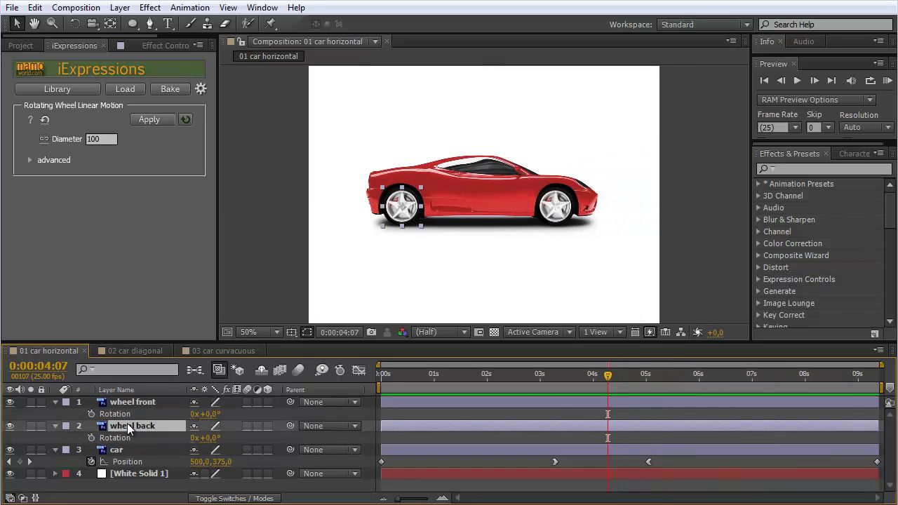
click(131, 405)
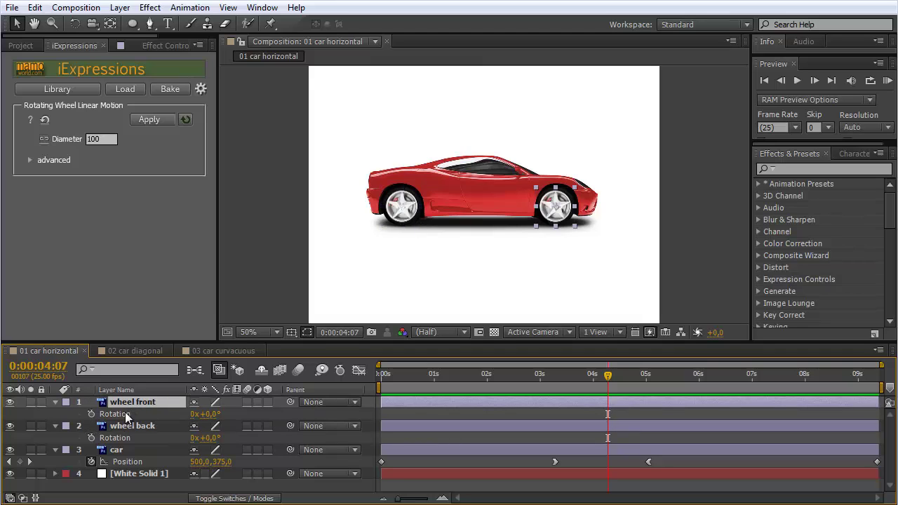
drag(211, 414, 232, 417)
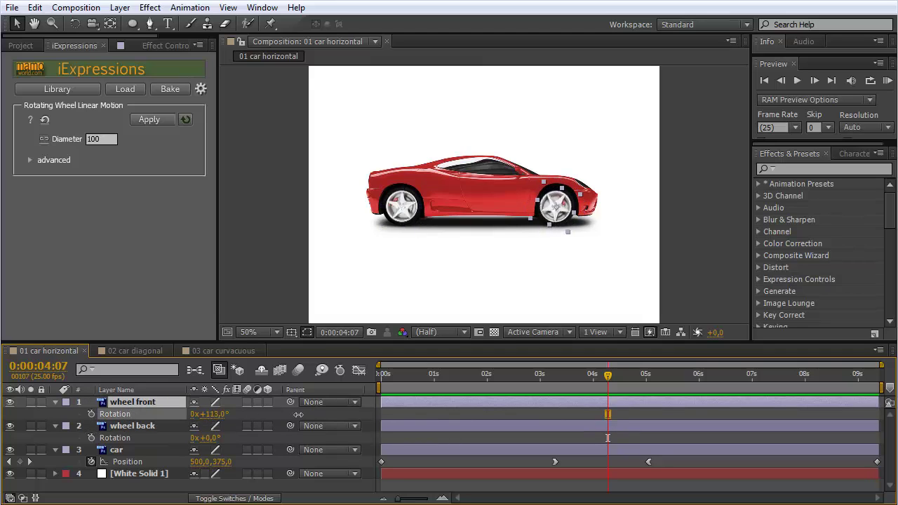
click(210, 414)
key(Return)
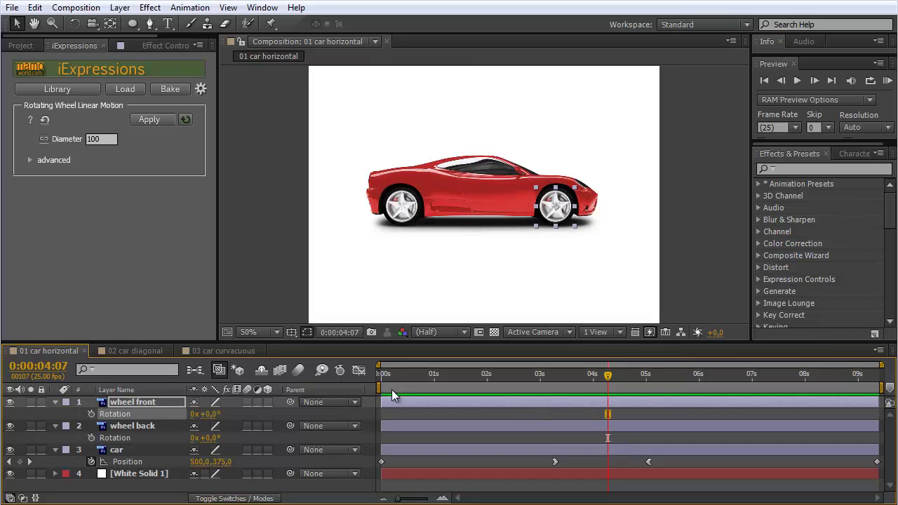
- Pick-whip wheel front and wheel back to the car layer and scrub to confirm they follow
click(156, 403)
mouse_move(290, 402)
mouse_down()
mouse_move(292, 477)
mouse_move(289, 452)
mouse_up()
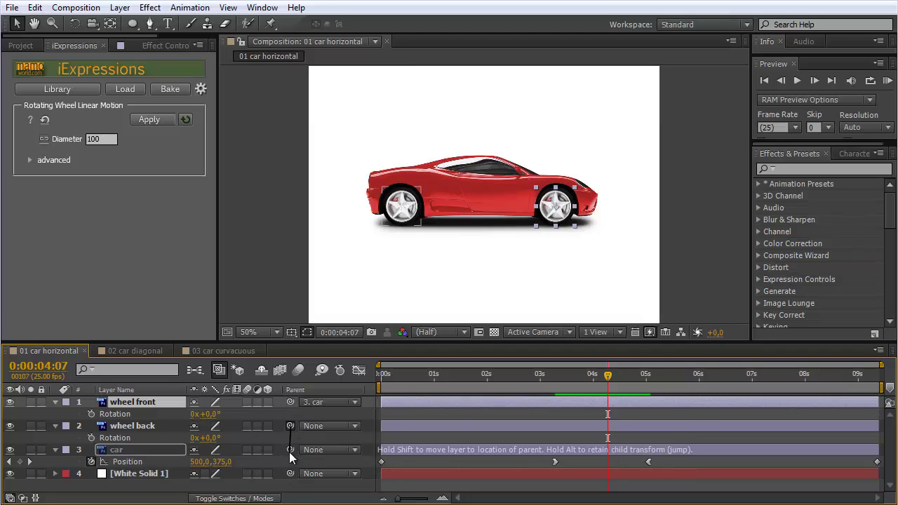
mouse_move(607, 385)
mouse_down()
mouse_move(643, 374)
mouse_move(481, 372)
mouse_move(596, 371)
mouse_up()
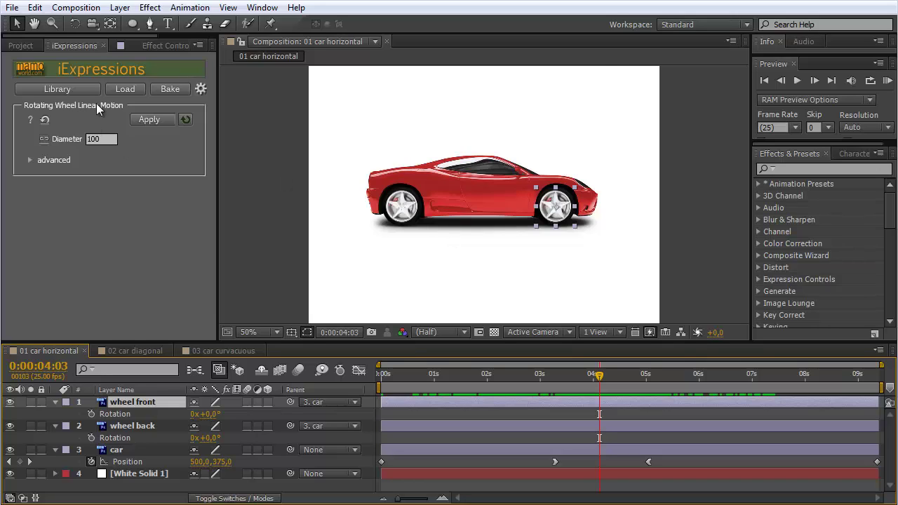
click(149, 119)
- Solo wheel front over the transparency grid, zoomed in and centred in the viewer
click(31, 401)
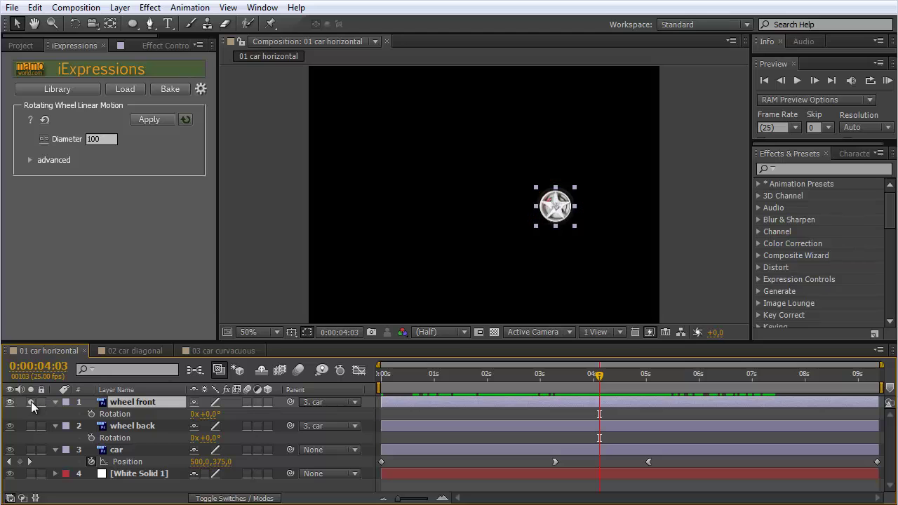
click(495, 332)
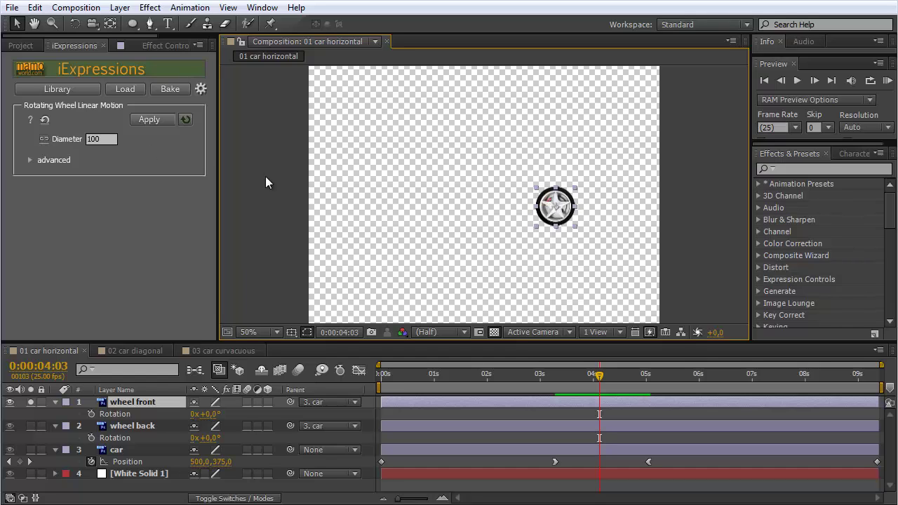
key(period)
key(period)
key(h)
mouse_move(672, 241)
mouse_down()
mouse_move(492, 226)
mouse_move(442, 193)
mouse_up()
key(v)
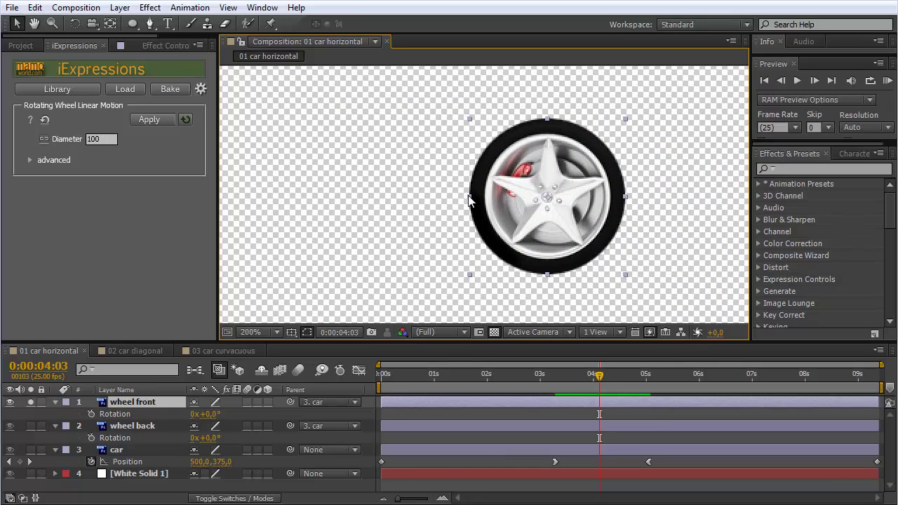
- Measure the wheel with the Info panel and enter 111 as the iExpressions Diameter
drag(783, 53, 783, 94)
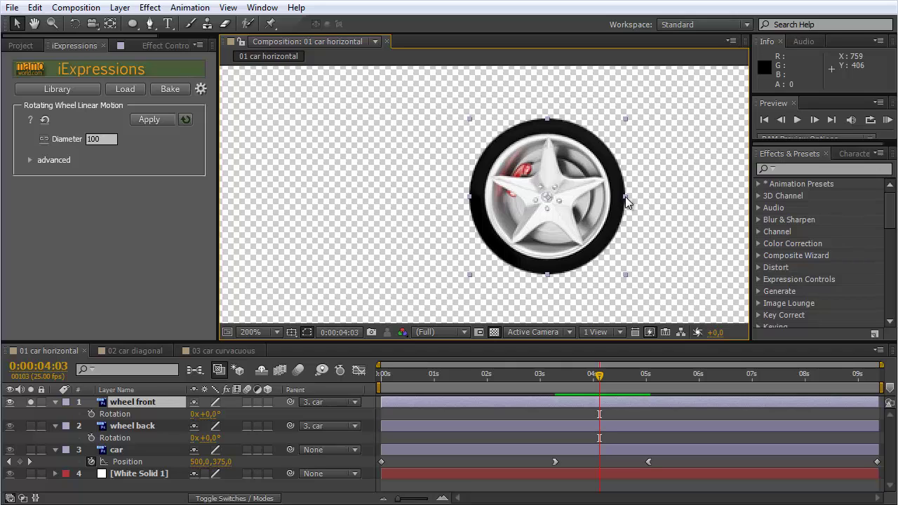
click(111, 140)
text(7)
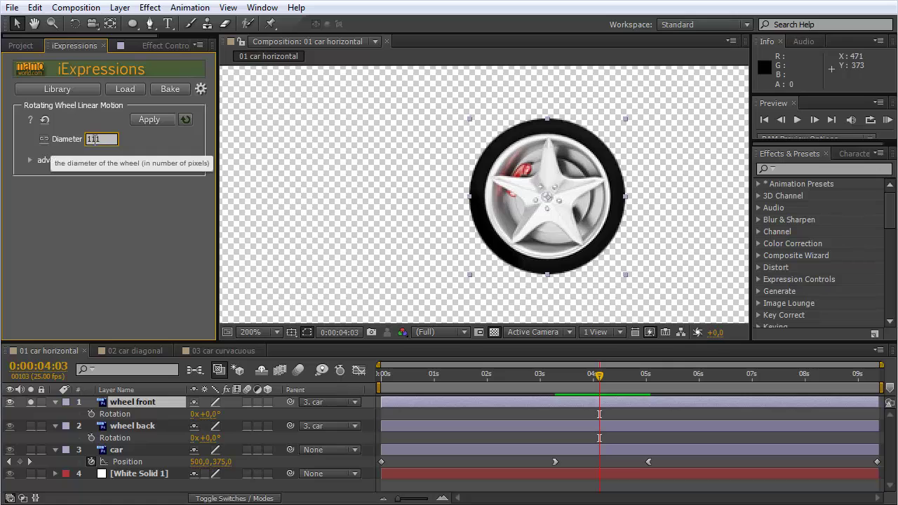
- Apply the rotating-wheel expression to both wheels' Rotation properties
click(125, 415)
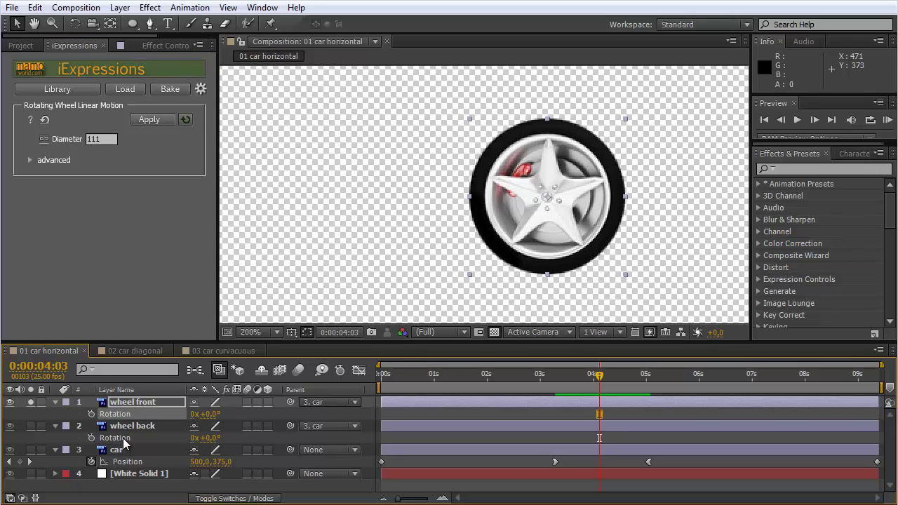
ctrl+click(124, 438)
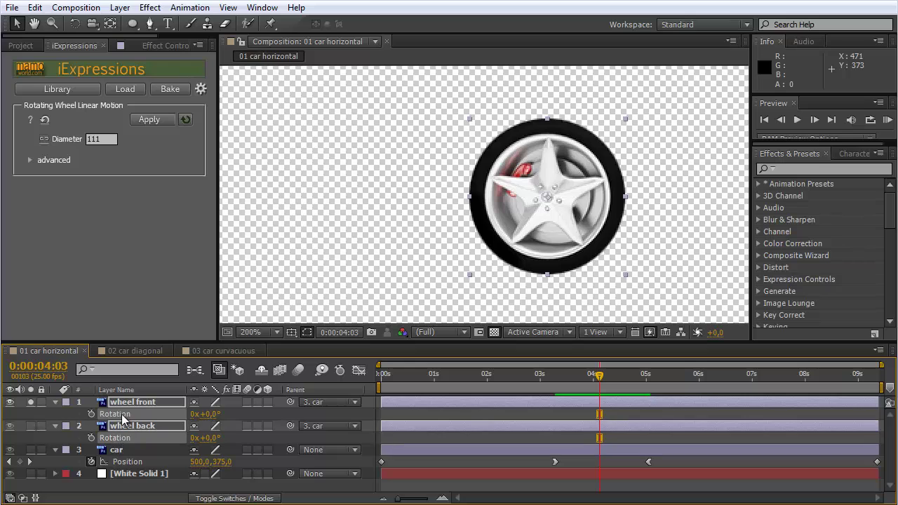
click(150, 120)
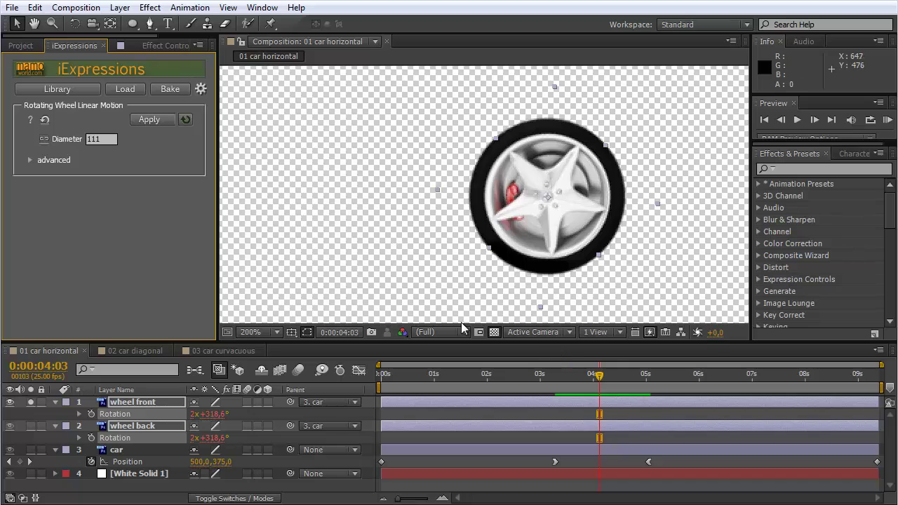
- Zoom out, unsolo wheel front, and preview the car with its spinning wheels
click(375, 247)
key(comma)
key(comma)
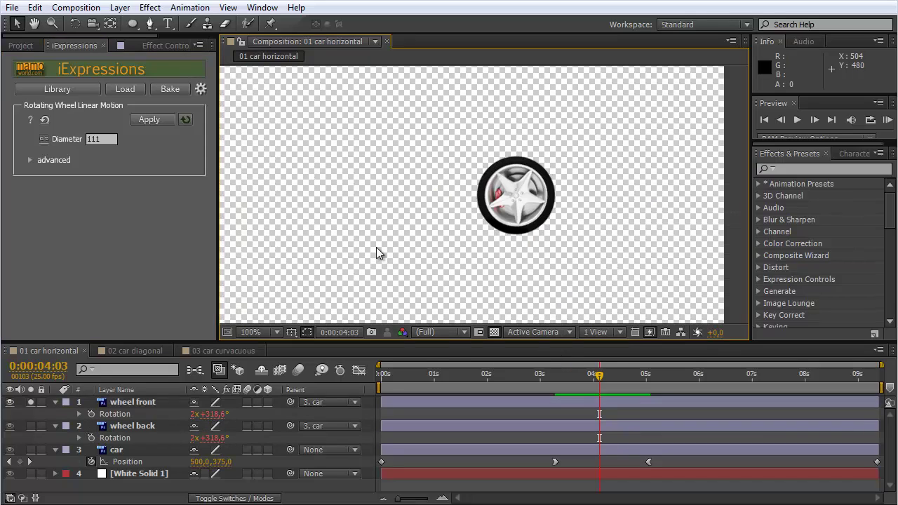
key(comma)
click(30, 402)
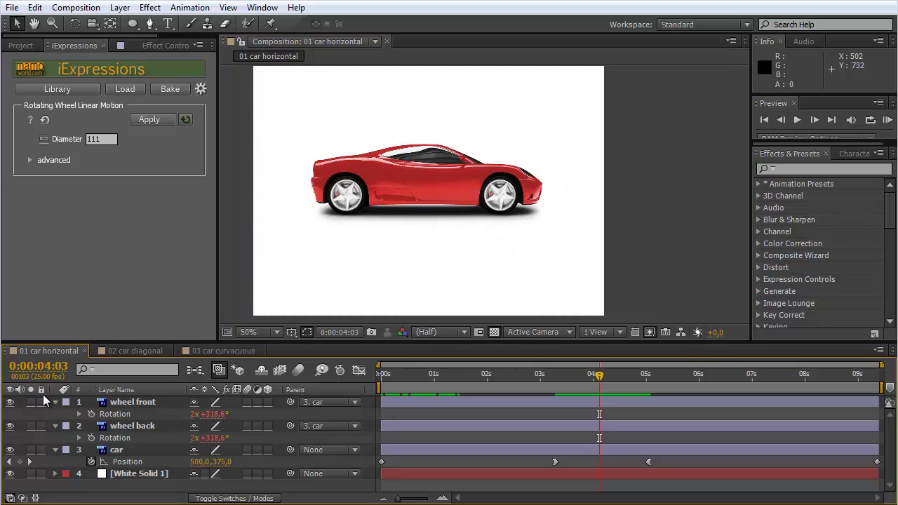
key(space)
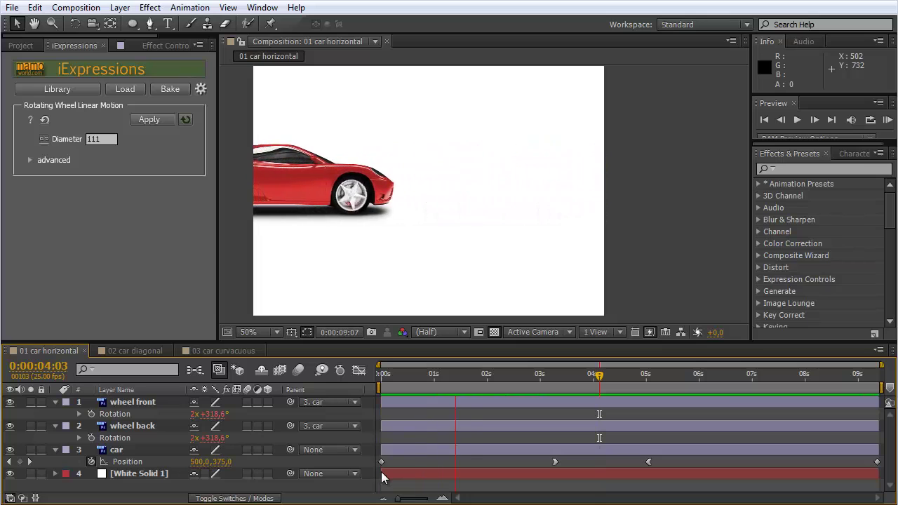
key(space)
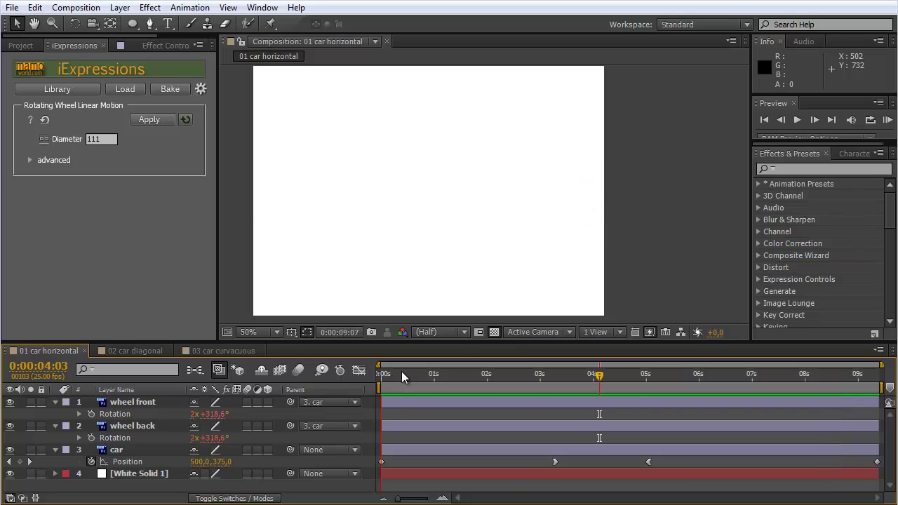
key(space)
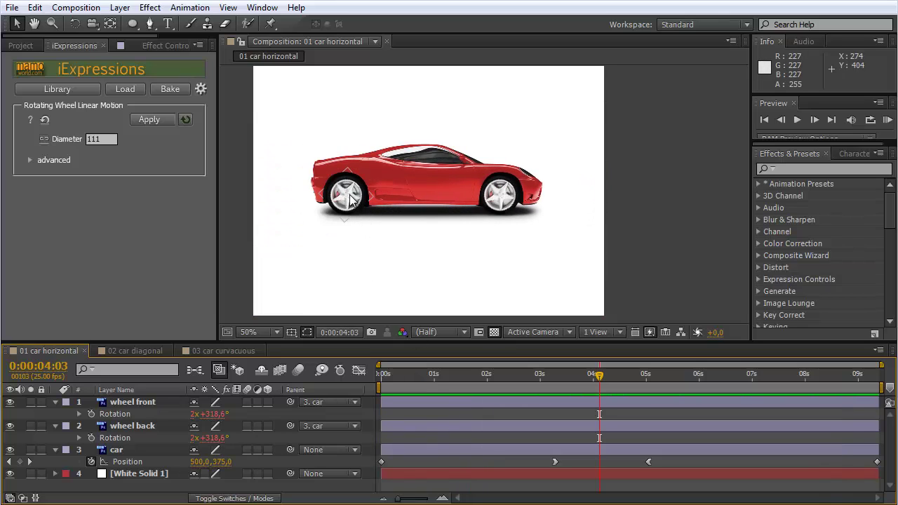
click(123, 403)
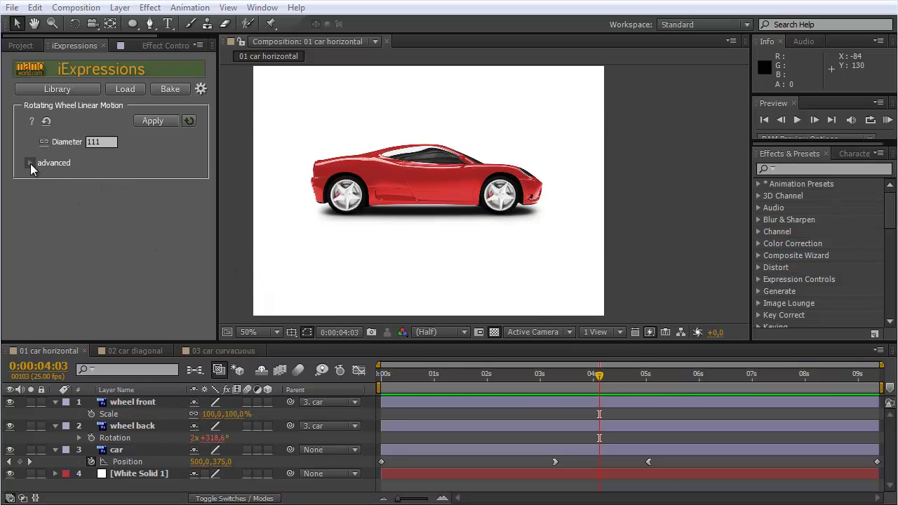
- Expand Advanced and set Specify Diameter in to comp coordinates, keeping Diameter 111
click(30, 162)
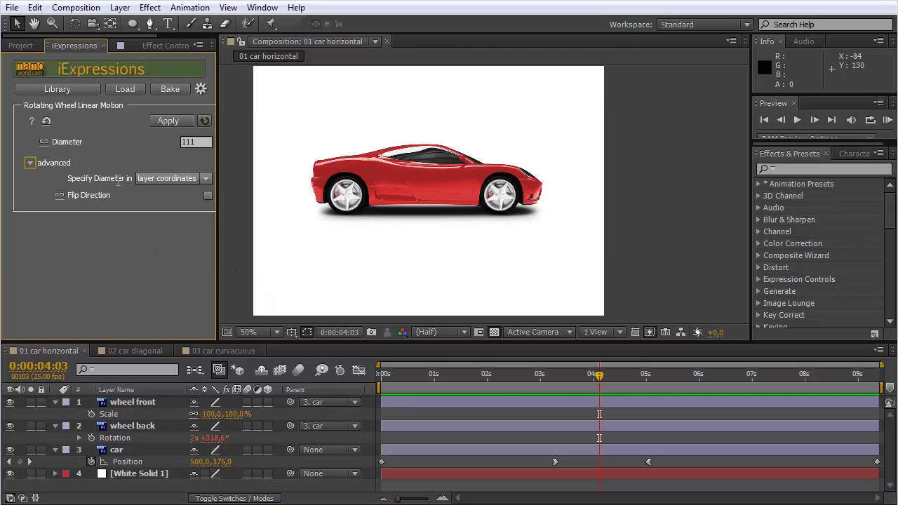
click(195, 142)
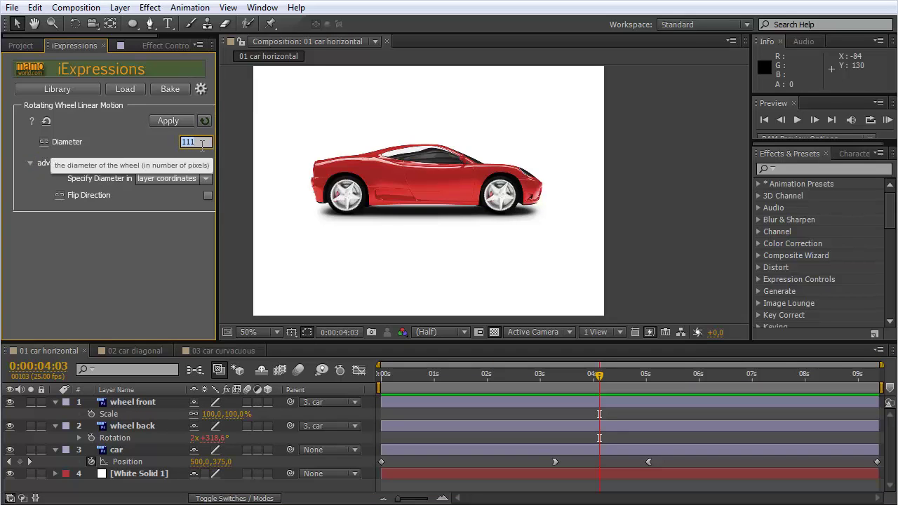
click(206, 179)
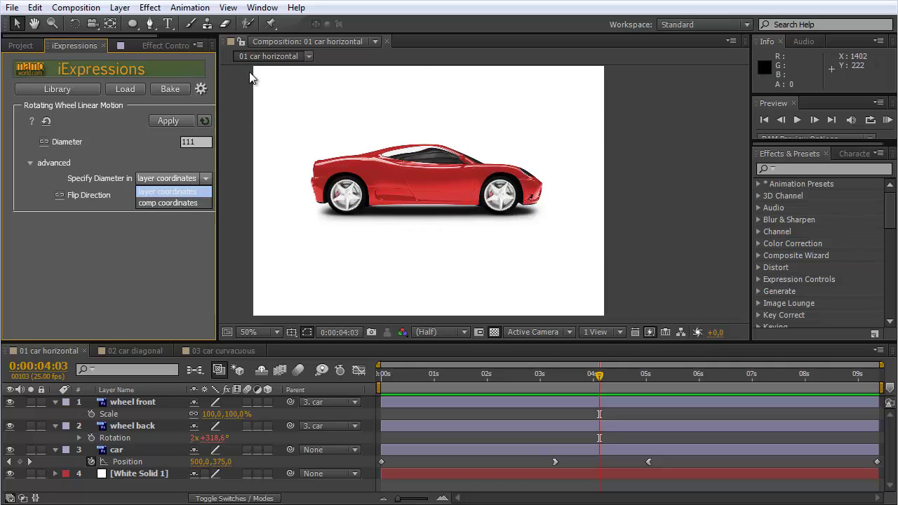
click(176, 205)
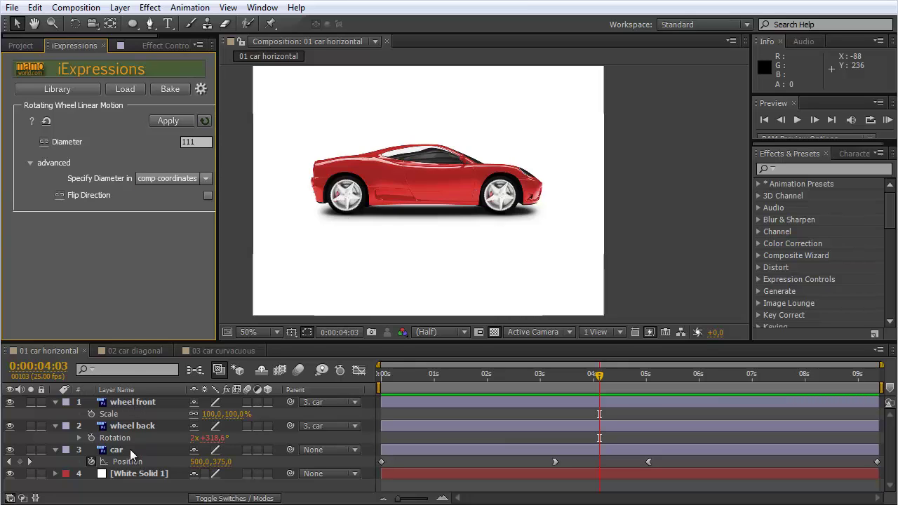
click(122, 412)
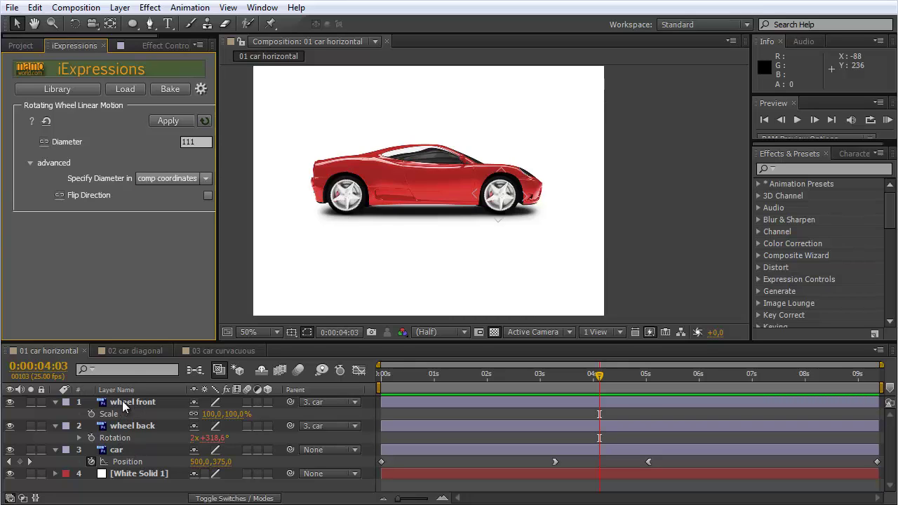
- View wheel front in its Layer panel at 100% and set the diameter back to layer coordinates
double_click(124, 403)
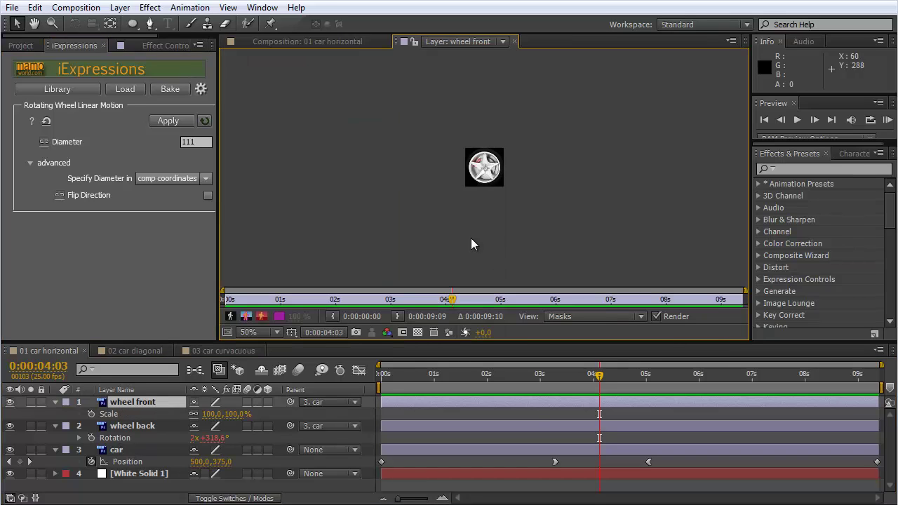
key(period)
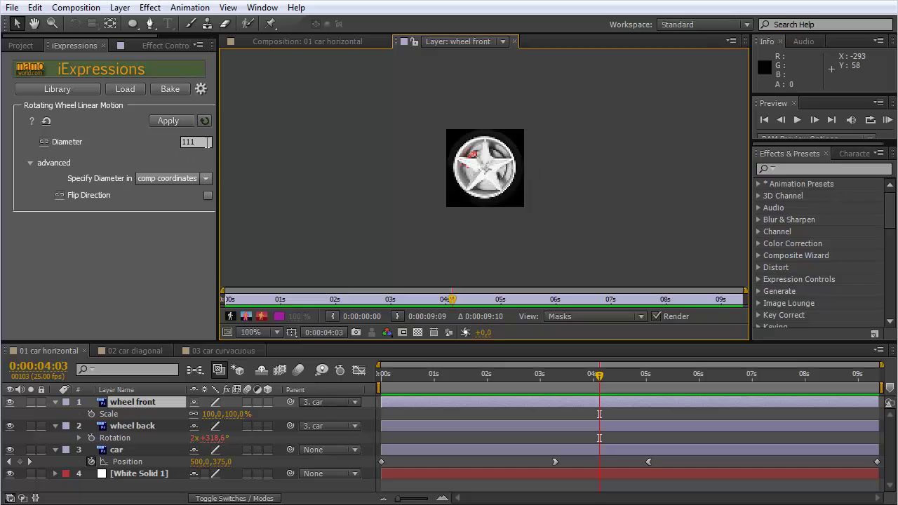
click(204, 178)
click(175, 195)
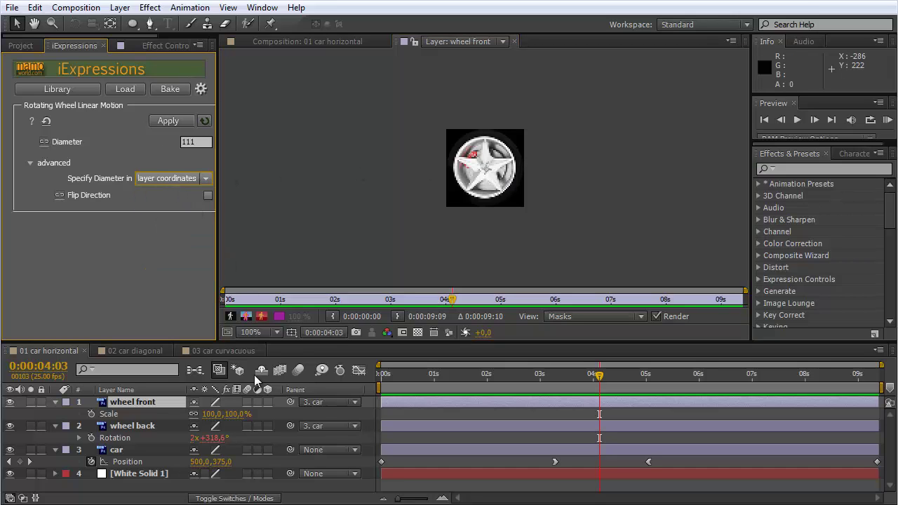
click(133, 402)
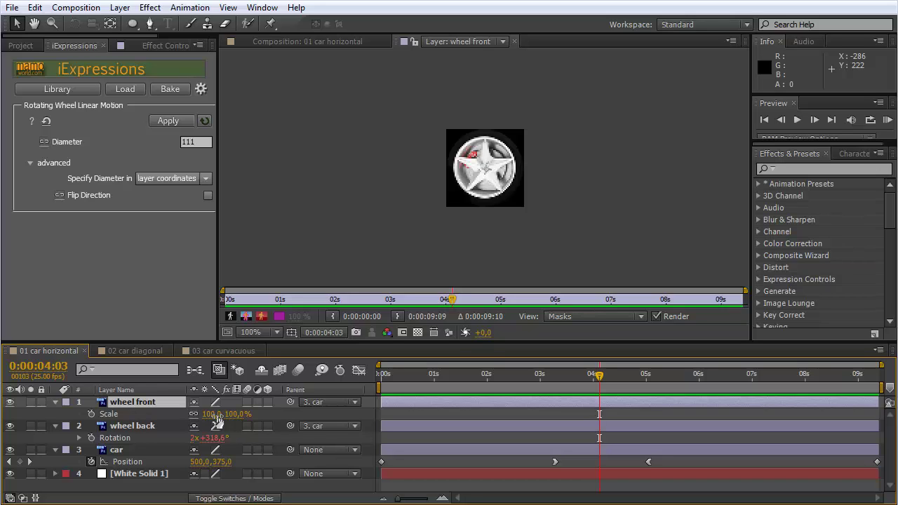
- Confirm Specify Diameter in stays on layer coordinates and close the Layer: wheel front tab
click(169, 181)
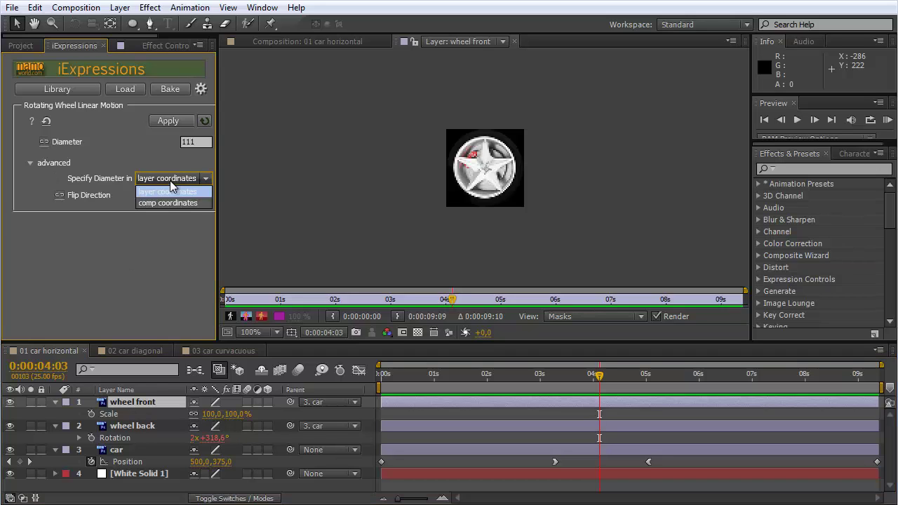
click(166, 194)
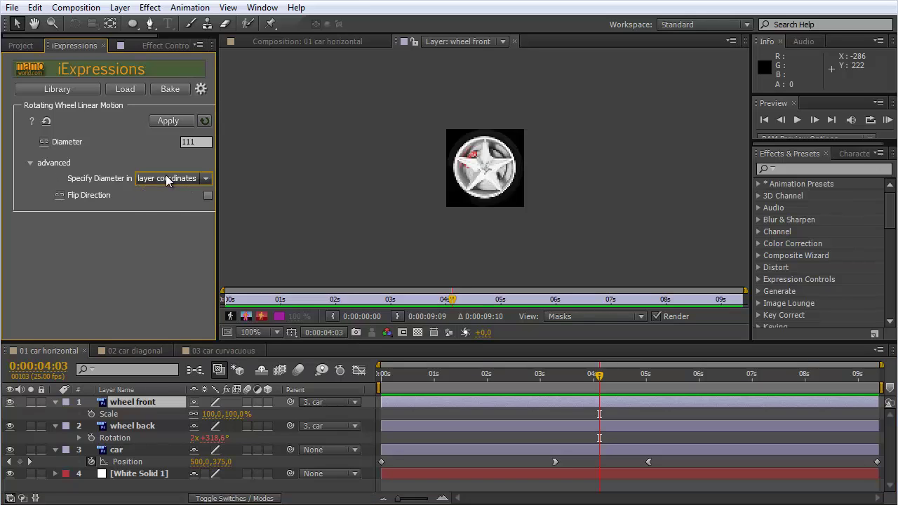
click(175, 179)
click(176, 191)
click(515, 41)
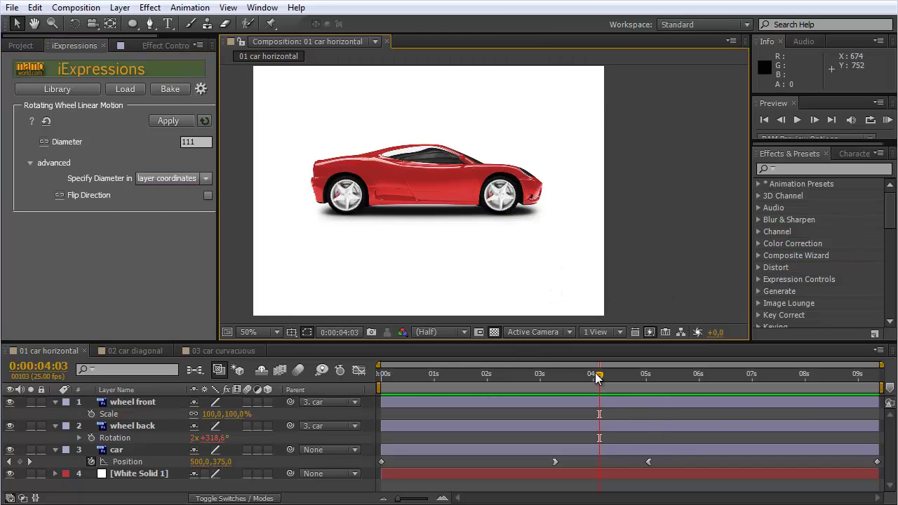
- Move the current-time indicator back to 0:00:03:00
mouse_move(643, 377)
mouse_down()
mouse_move(460, 371)
mouse_move(554, 370)
mouse_move(539, 370)
mouse_up()
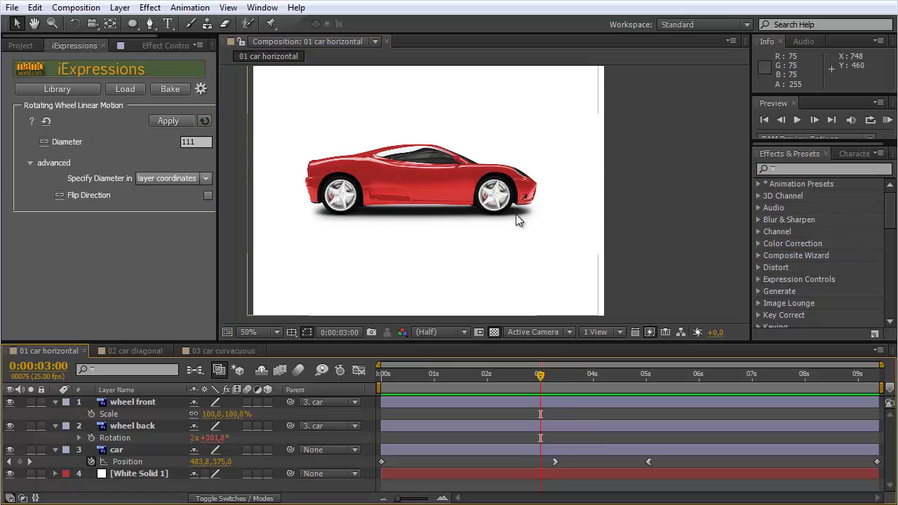
- Create a 1000×190 purple solid named 'ground'
click(126, 9)
mouse_move(92, 24)
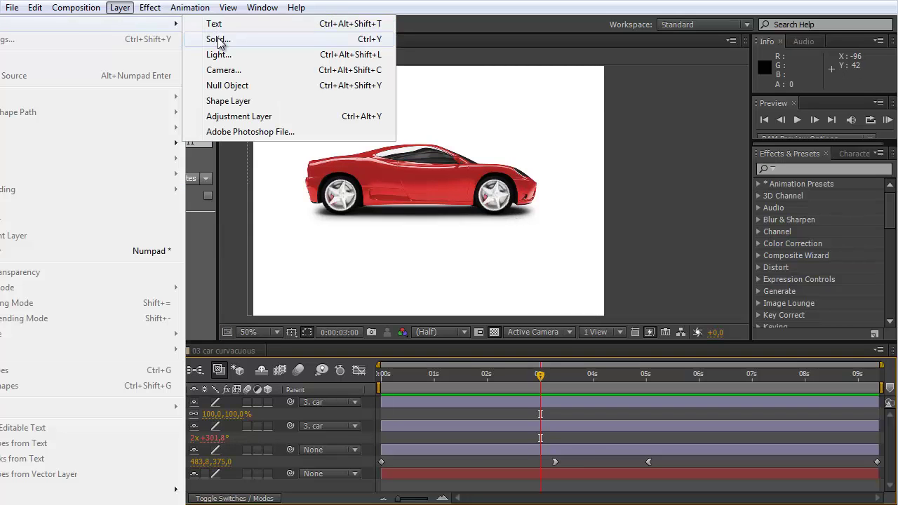
click(222, 40)
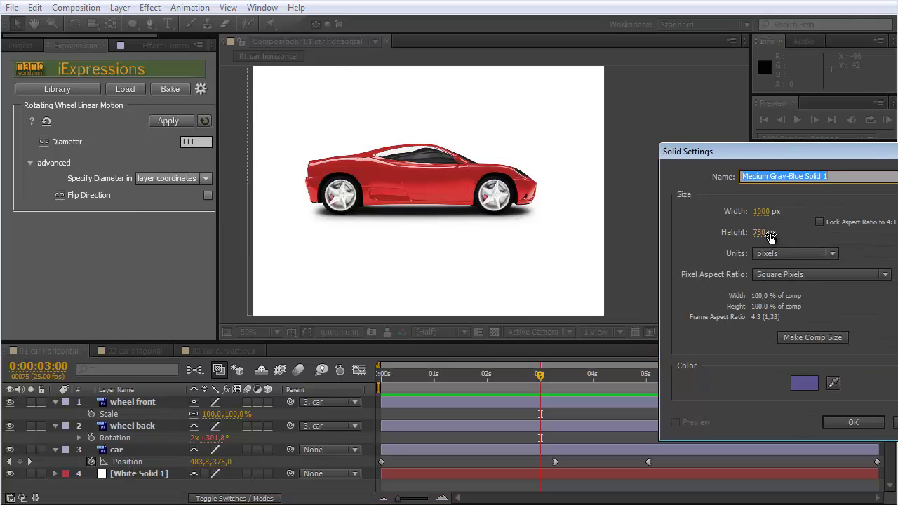
drag(762, 242, 379, 239)
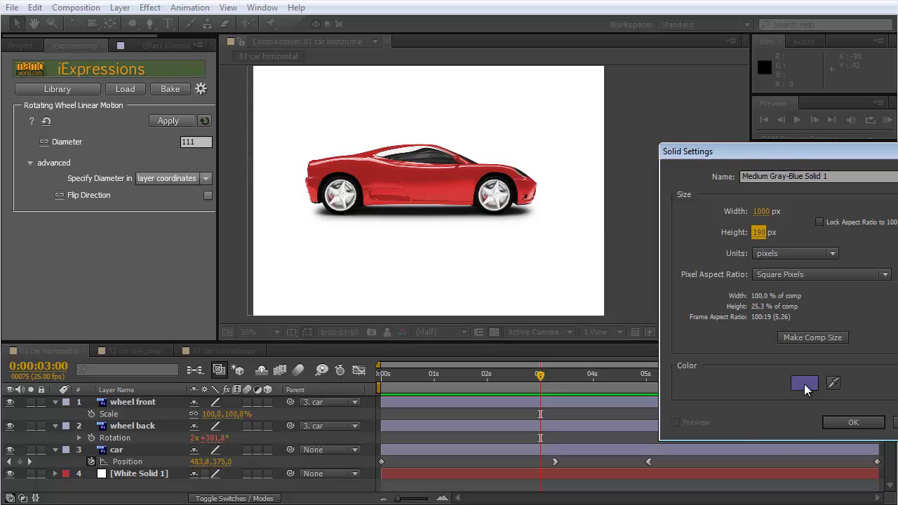
click(680, 165)
text(grouin)
key(BackSpace)
key(BackSpace)
text(nd)
key(Return)
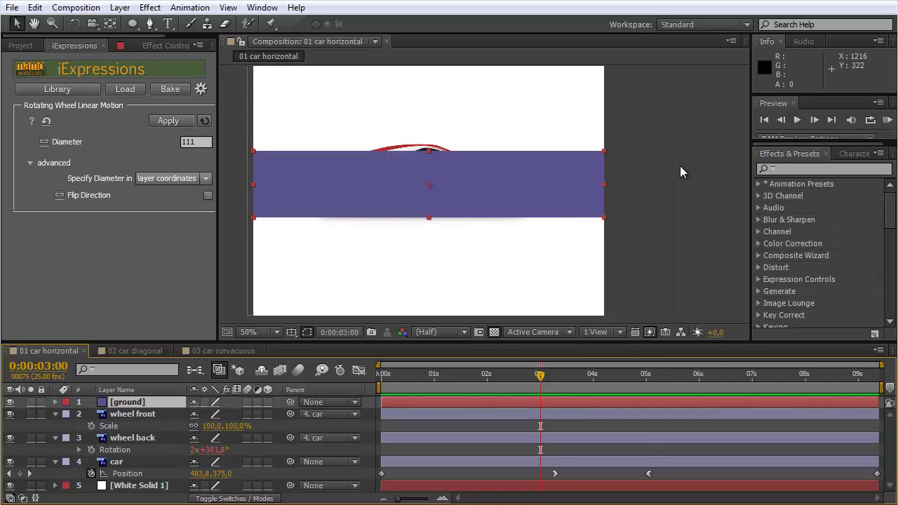
- Move the ground strip below the car, hide the car body, and scrub forward
drag(513, 184, 508, 249)
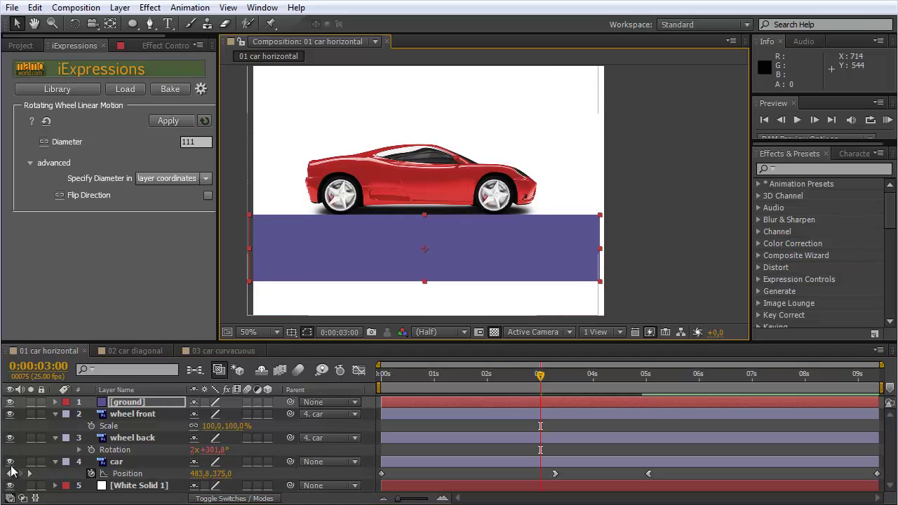
click(10, 462)
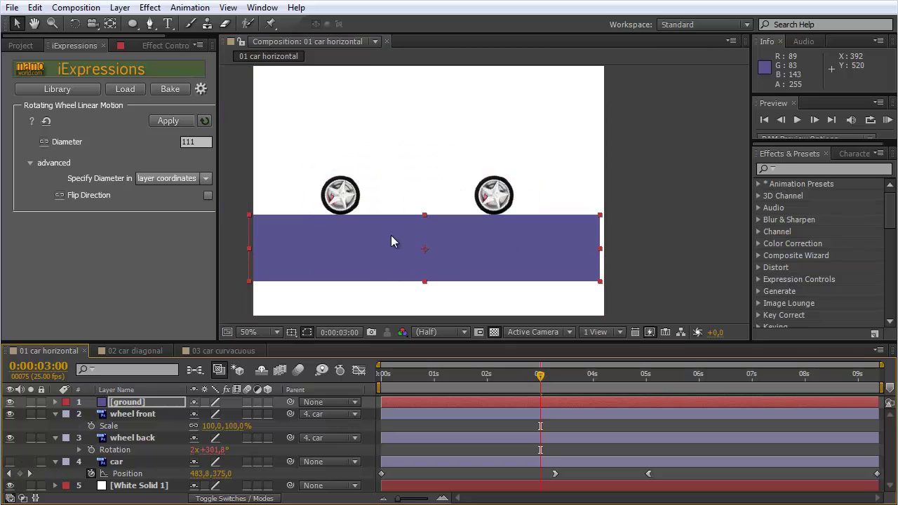
mouse_move(538, 385)
mouse_down()
mouse_move(716, 388)
mouse_move(489, 380)
mouse_move(510, 377)
mouse_up()
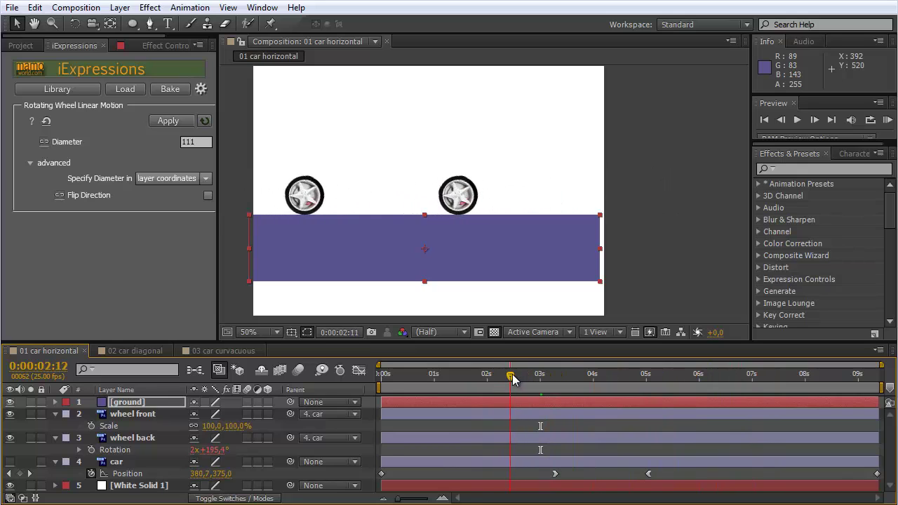
- Drag the ground strip up along the wheel tops and scrub to check the wheels still roll
drag(453, 263, 443, 161)
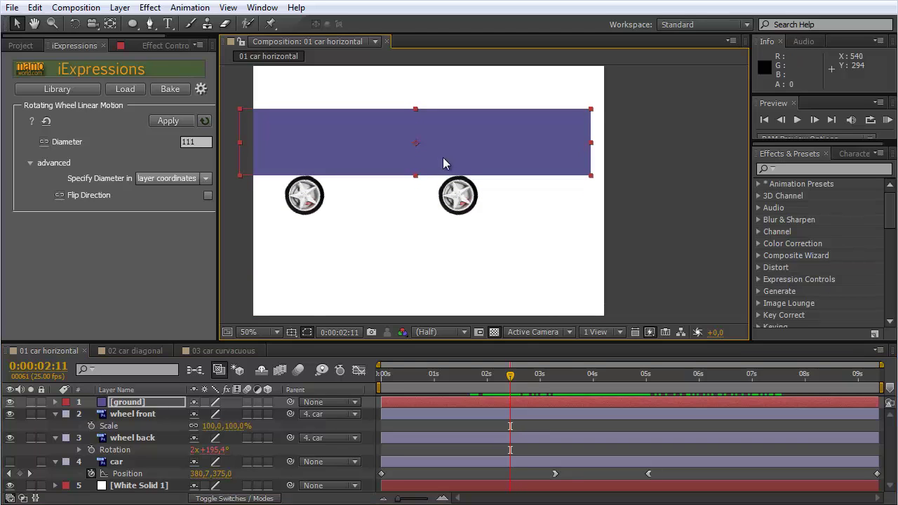
mouse_move(510, 379)
mouse_down()
mouse_move(541, 377)
mouse_move(503, 376)
mouse_move(532, 376)
mouse_up()
click(373, 261)
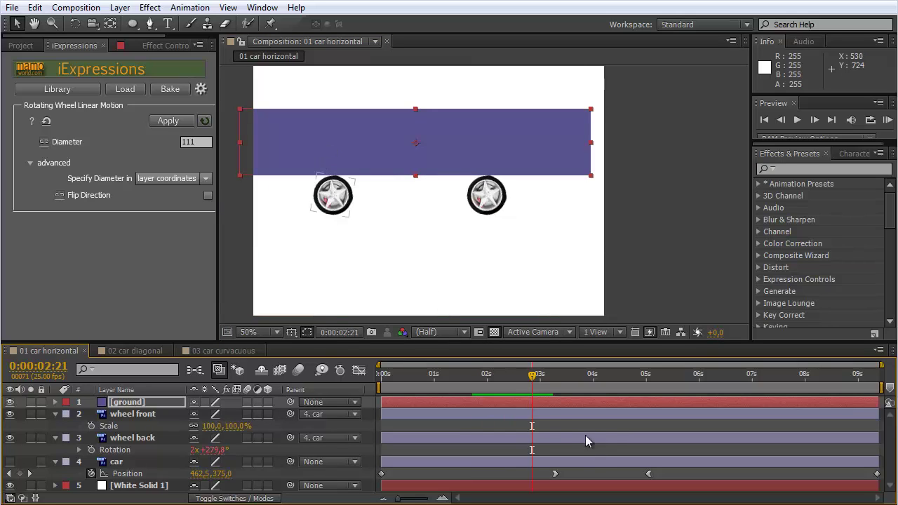
drag(536, 377, 508, 375)
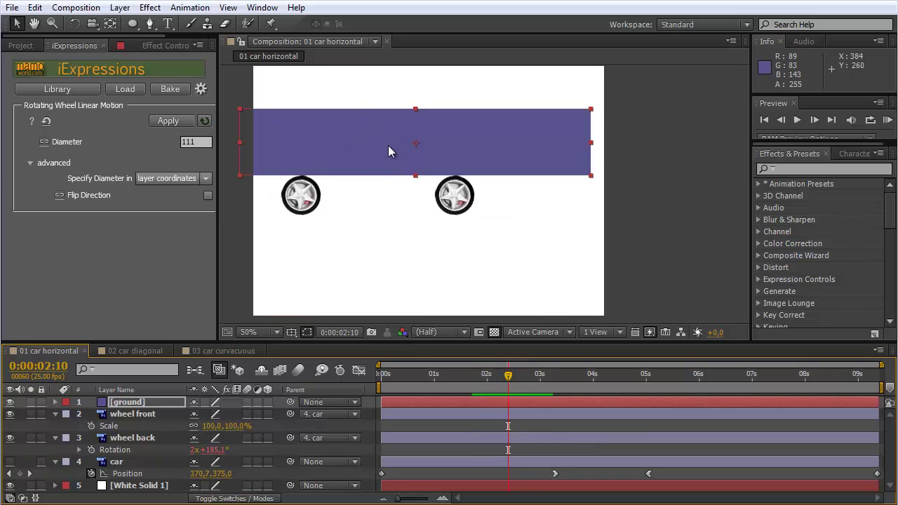
- Apply the linear rotating-wheel expression to both wheels' Rotation properties
click(207, 195)
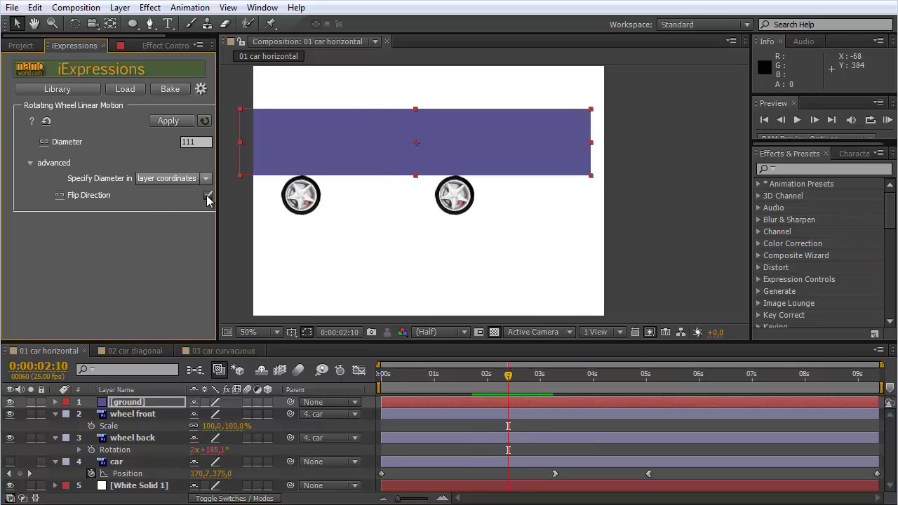
click(126, 414)
key(r)
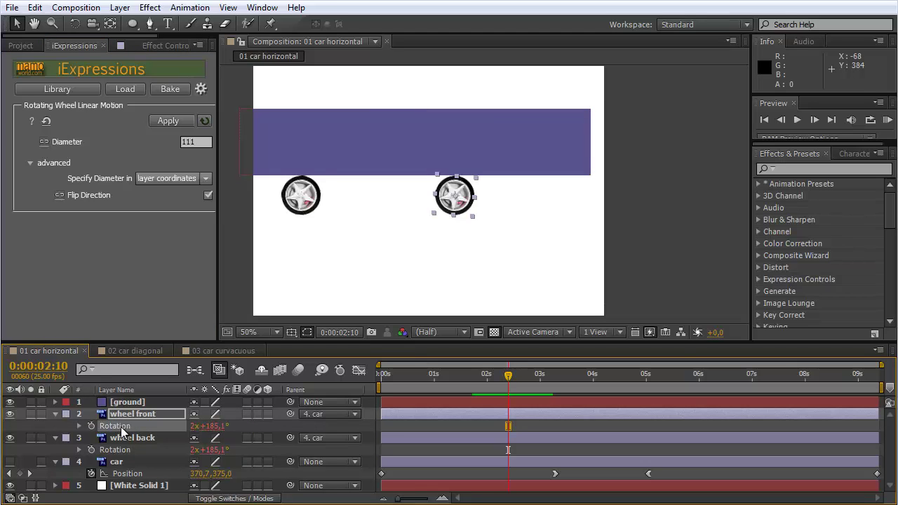
shift+click(132, 437)
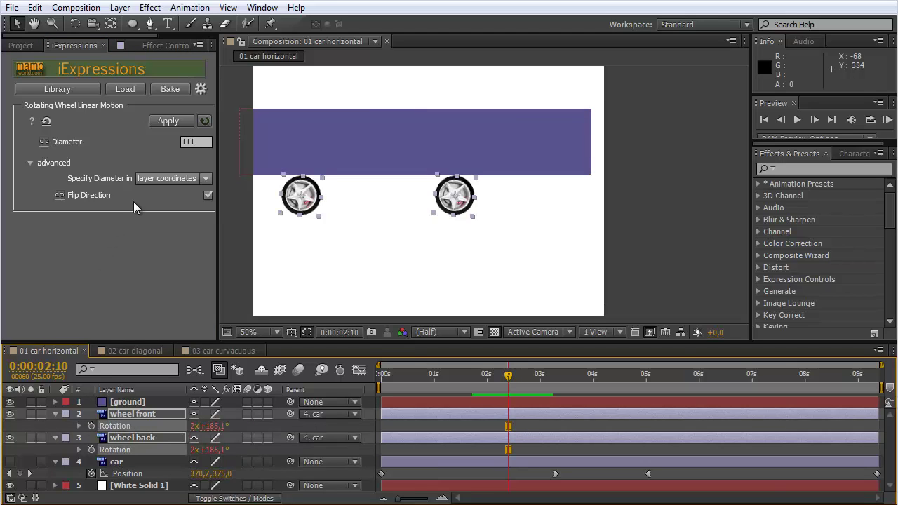
click(169, 125)
- Move the purple ground bar down beneath the wheels and scrub to check them rolling
mouse_move(509, 375)
mouse_down()
mouse_move(537, 379)
mouse_move(499, 373)
mouse_move(515, 374)
mouse_up()
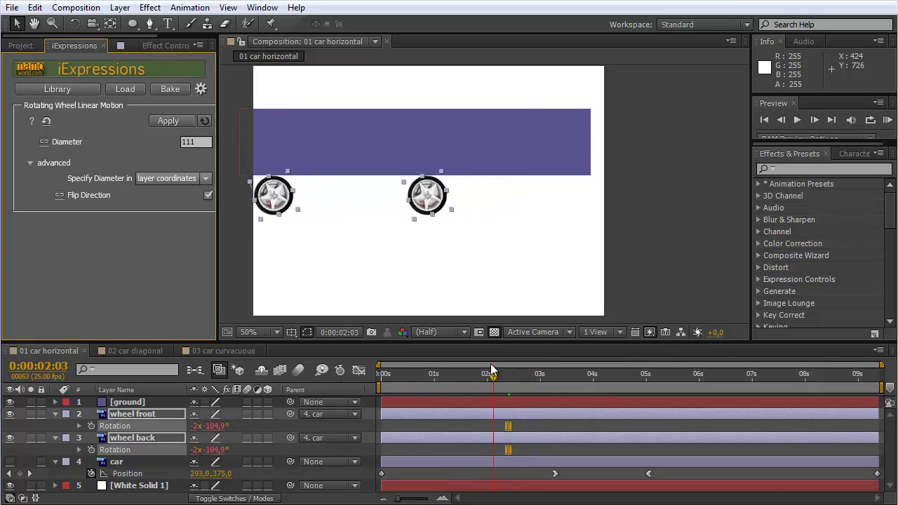
drag(373, 140, 372, 248)
mouse_move(515, 384)
mouse_down()
mouse_move(470, 385)
mouse_move(512, 385)
mouse_up()
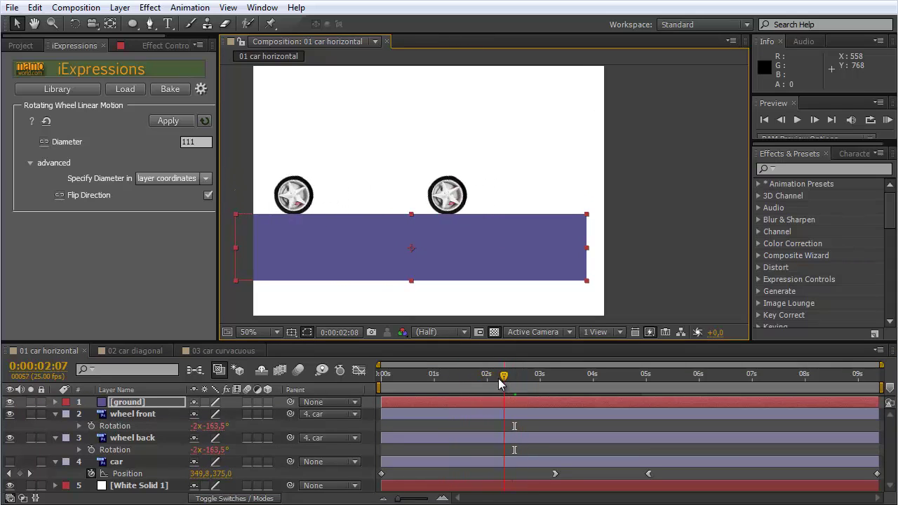
- Reapply the wheel expression to both wheels with Flip Direction off, then drag the ground bar out of frame
click(210, 194)
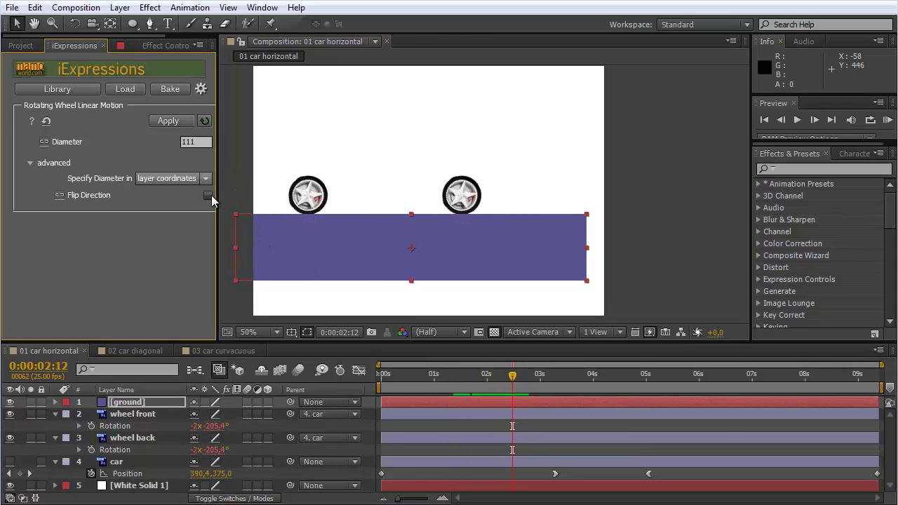
click(210, 195)
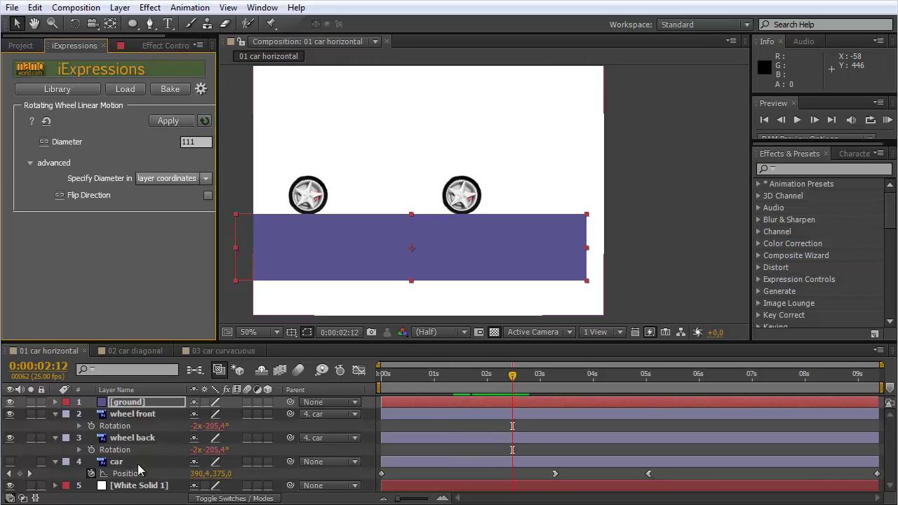
click(120, 426)
ctrl+click(119, 450)
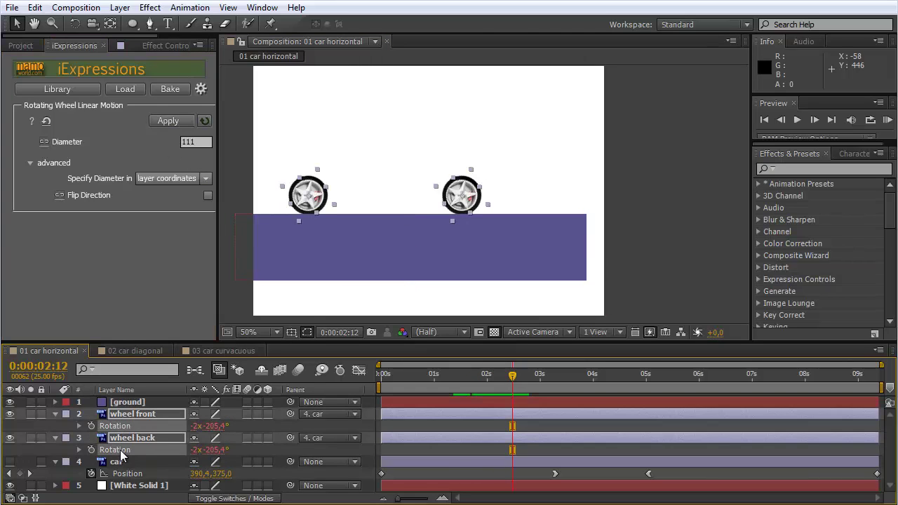
click(168, 120)
mouse_move(510, 381)
mouse_down()
mouse_move(541, 380)
mouse_move(481, 380)
mouse_move(580, 379)
mouse_move(515, 380)
mouse_up()
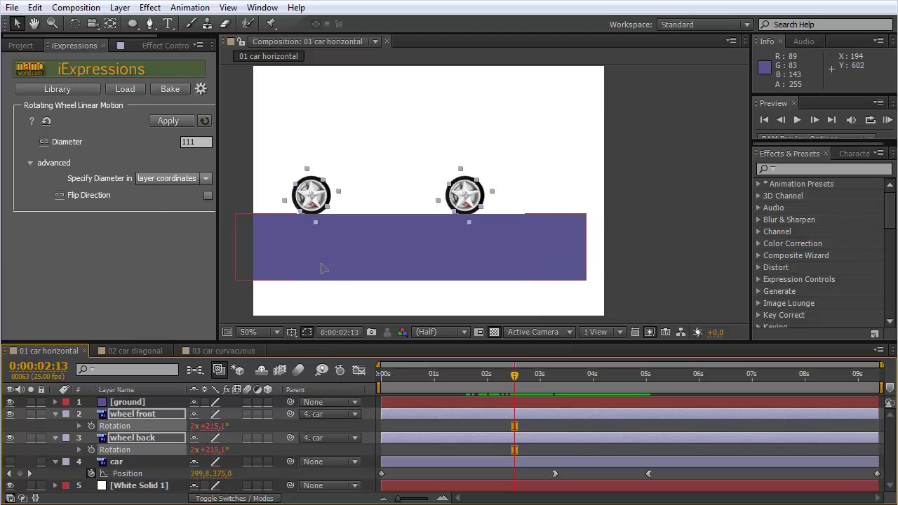
mouse_move(321, 266)
mouse_down()
mouse_move(331, 362)
mouse_move(103, 440)
mouse_up()
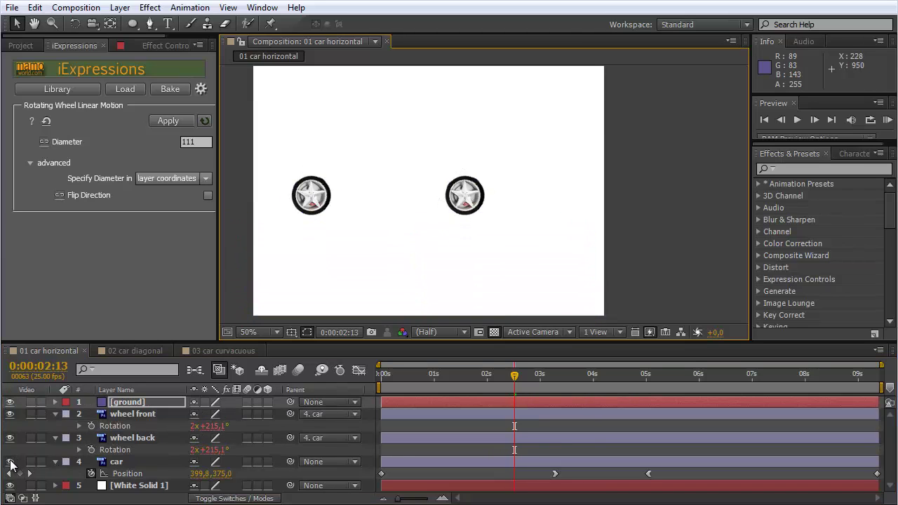
- Show the red car layer and tilt its path by raising the end point and lowering the start
click(10, 462)
click(122, 462)
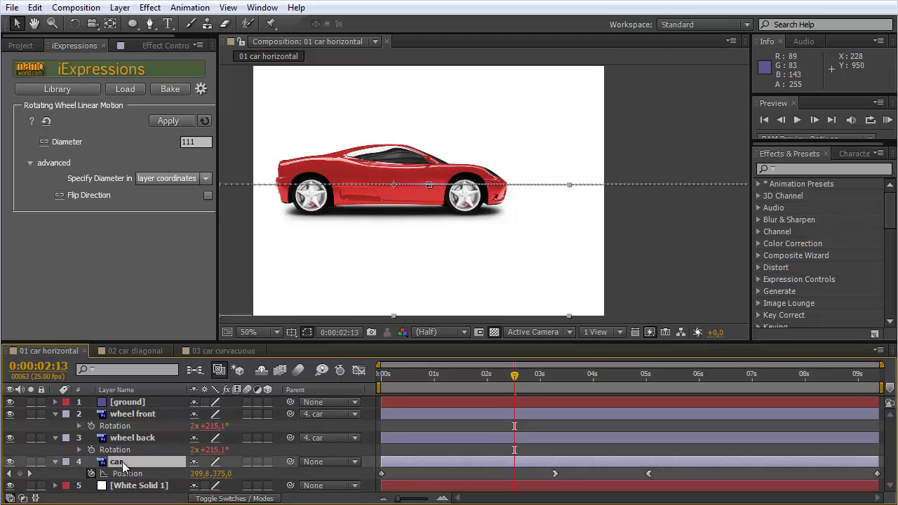
key(p)
scroll(479, 177, down, 2)
drag(633, 189, 622, 151)
drag(281, 190, 285, 229)
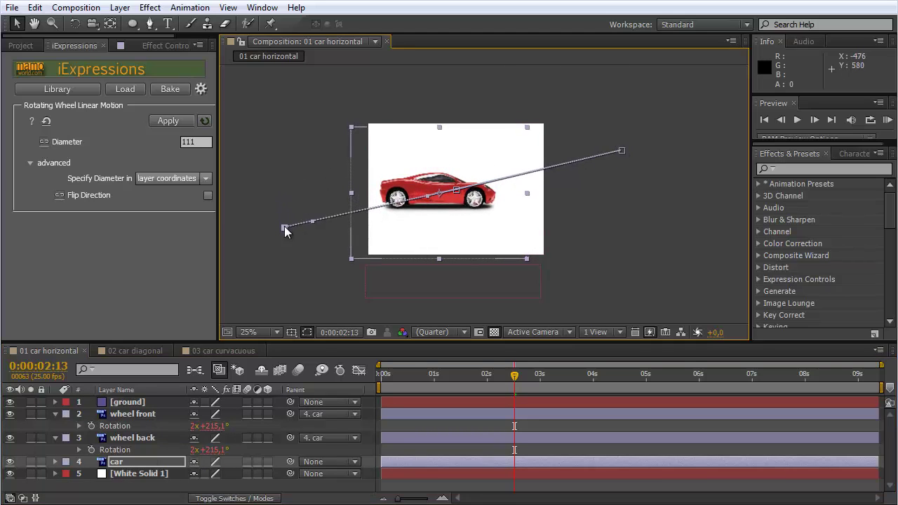
click(122, 462)
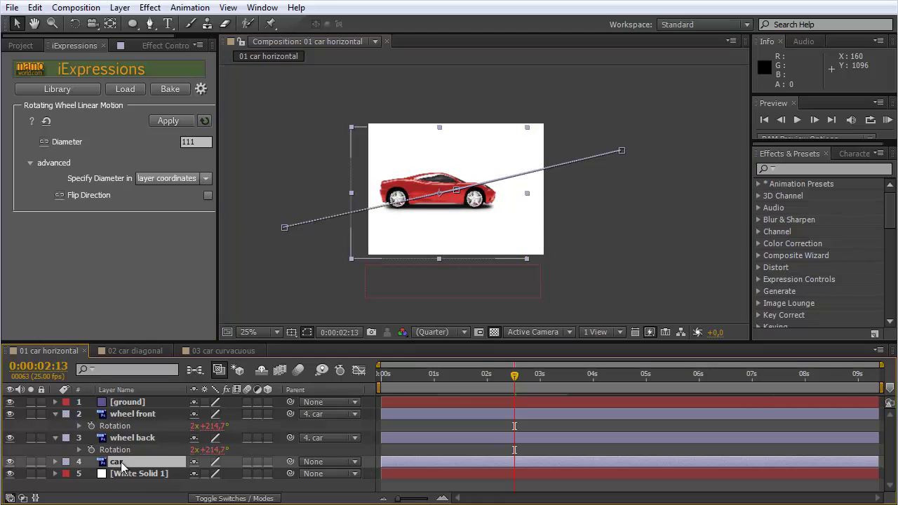
- Set the car layer's Rotation to -13° to follow the sloped path
key(r)
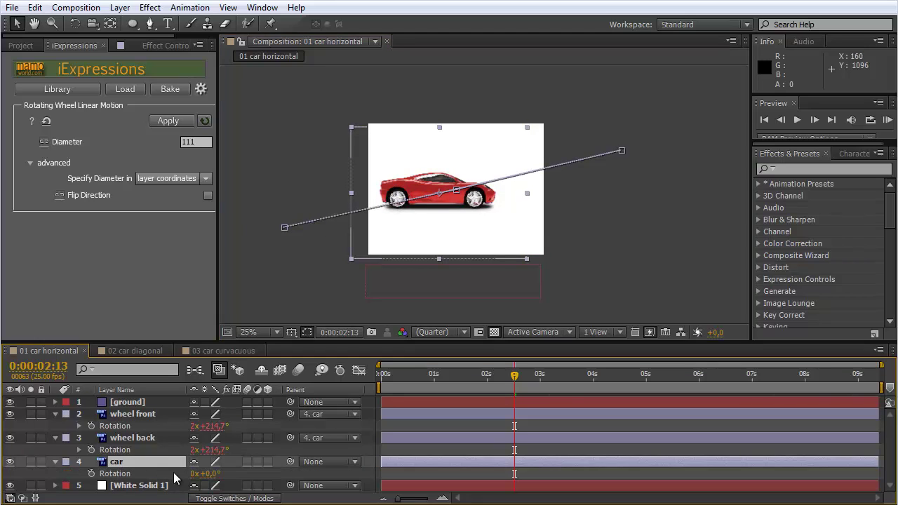
drag(209, 474, 202, 474)
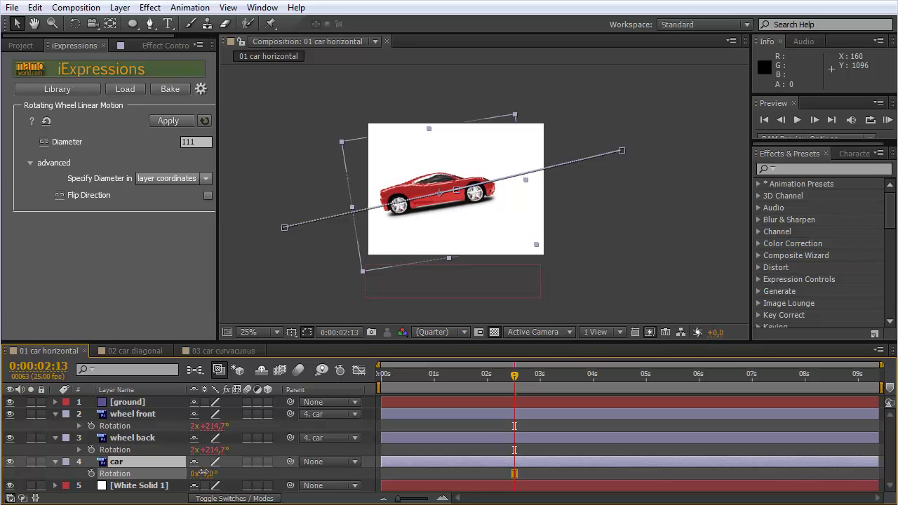
drag(201, 473, 200, 474)
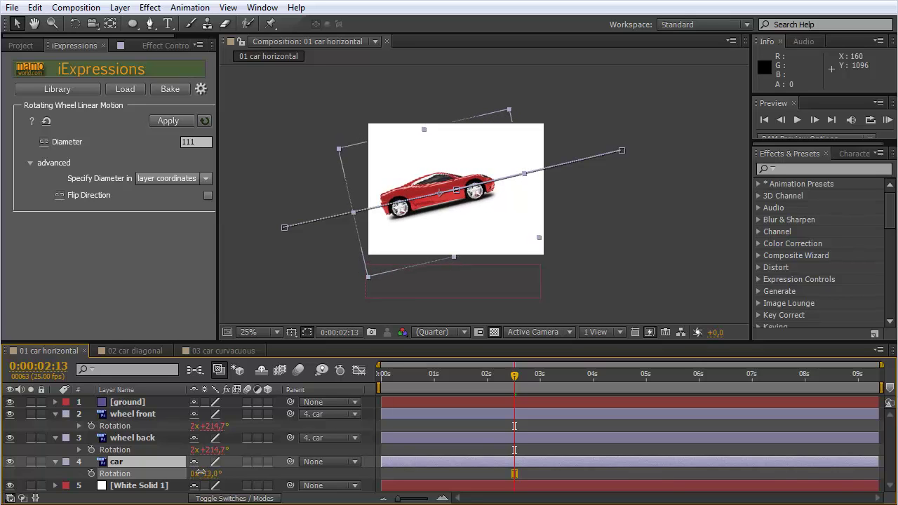
- Preview the tilted car driving at half resolution, then deselect the car layer
key(period)
mouse_move(516, 377)
mouse_down()
mouse_move(544, 382)
mouse_move(431, 372)
mouse_up()
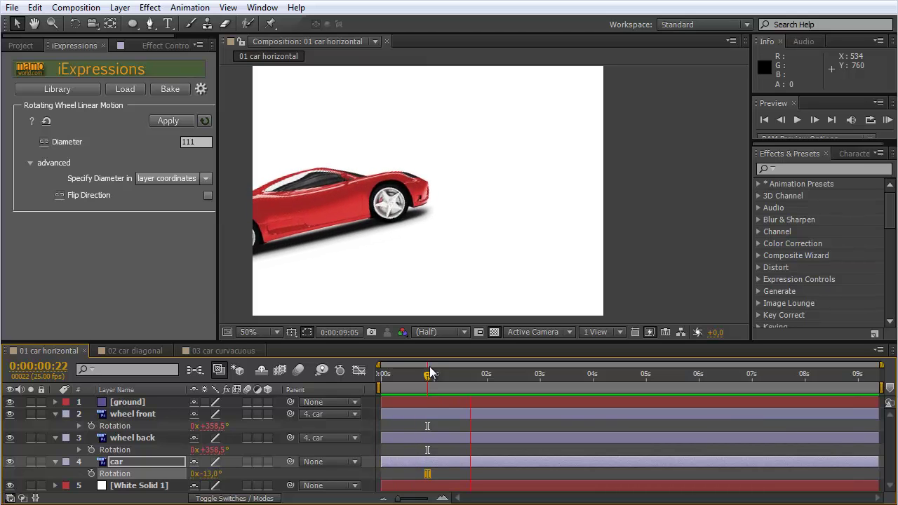
key(space)
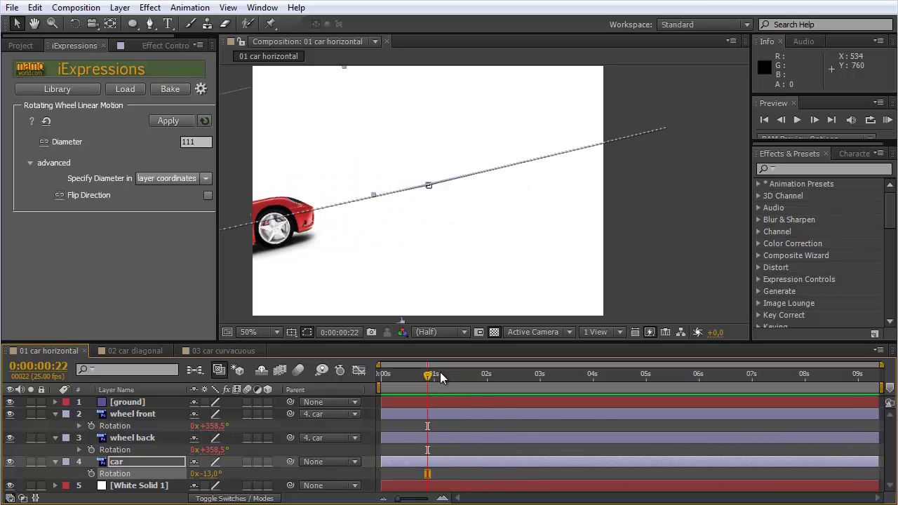
drag(439, 378, 527, 375)
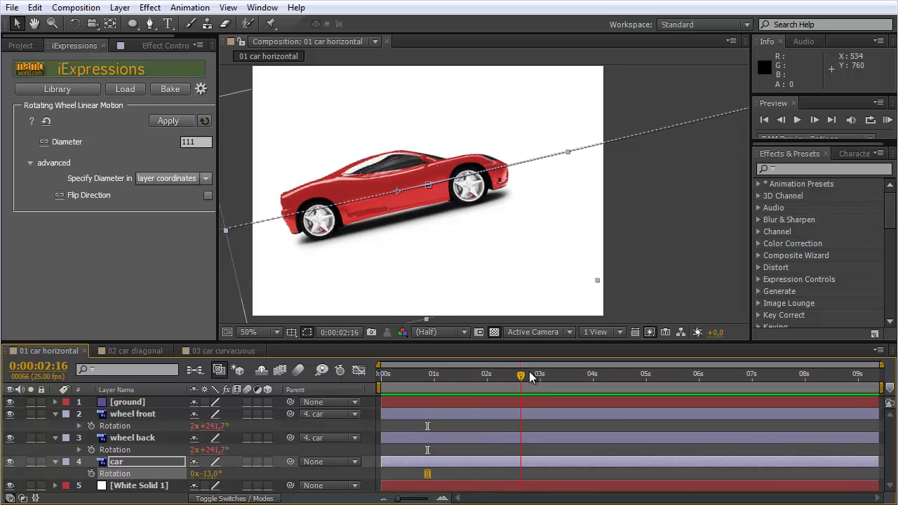
click(693, 273)
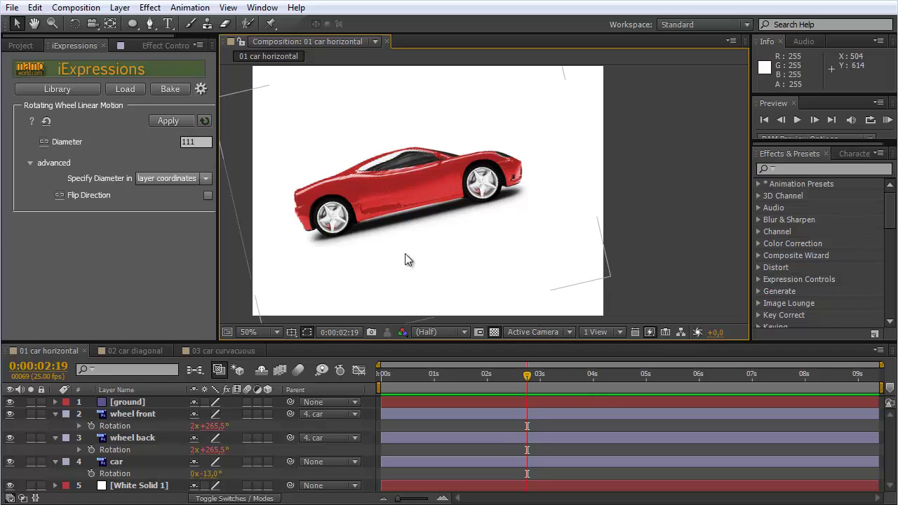
click(231, 350)
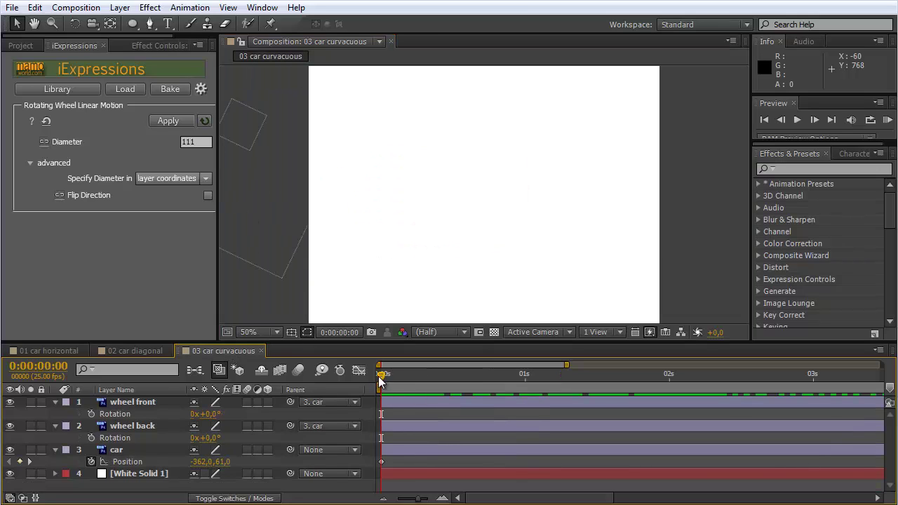
drag(381, 377, 747, 423)
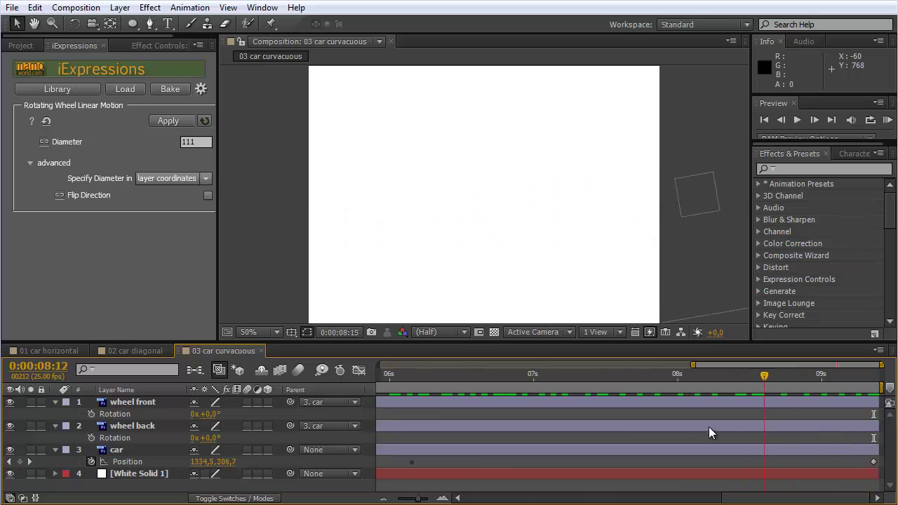
drag(685, 422, 342, 381)
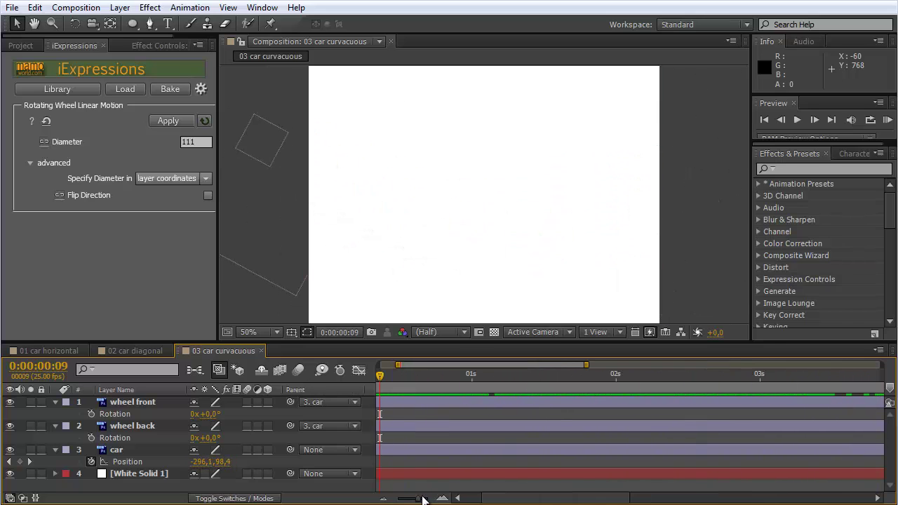
drag(423, 500, 415, 499)
mouse_move(403, 376)
mouse_down()
mouse_move(693, 385)
mouse_move(642, 388)
mouse_up()
click(110, 415)
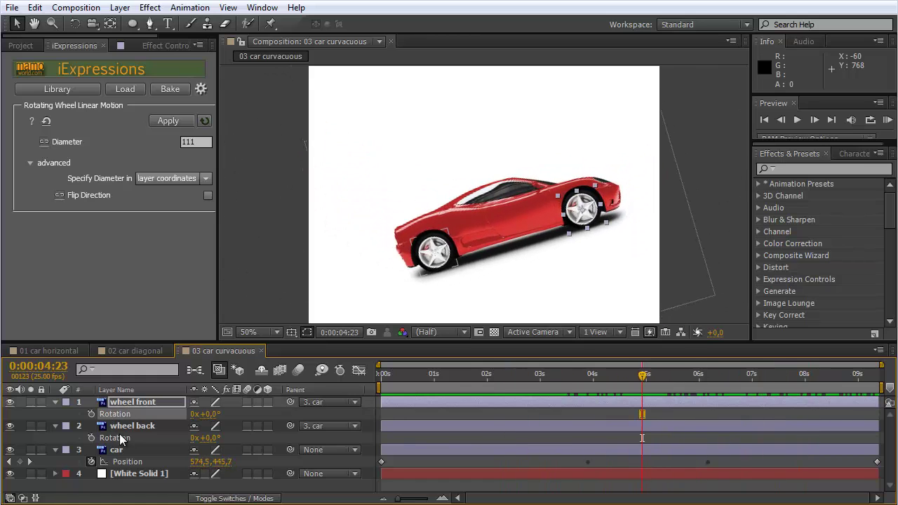
shift+click(120, 438)
click(173, 123)
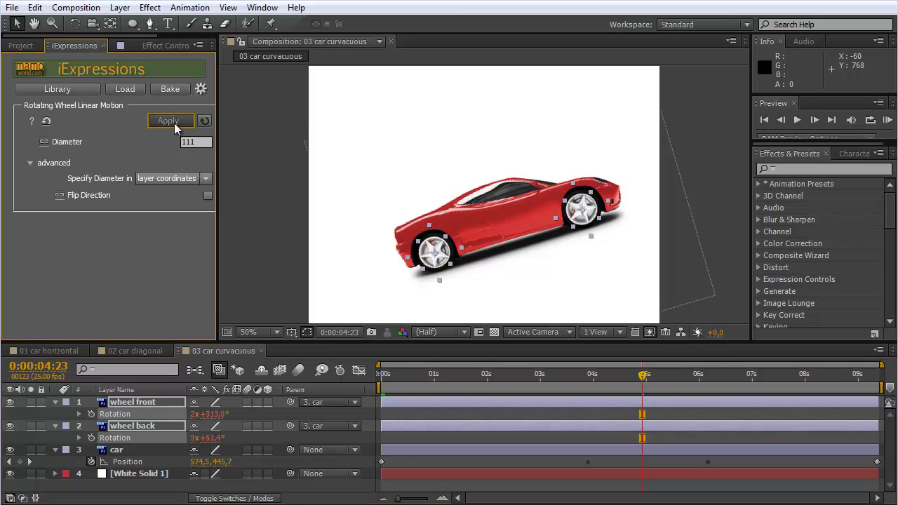
click(383, 374)
key(KP_0)
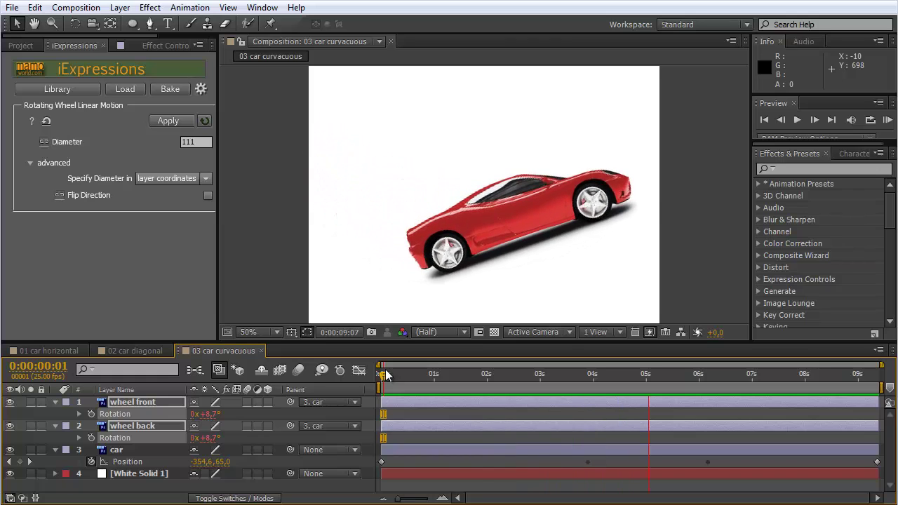
key(space)
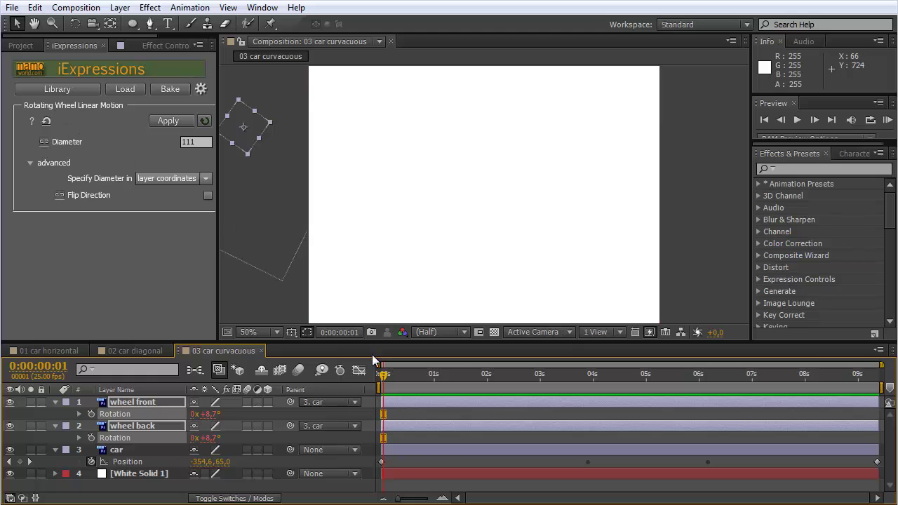
drag(382, 378, 634, 376)
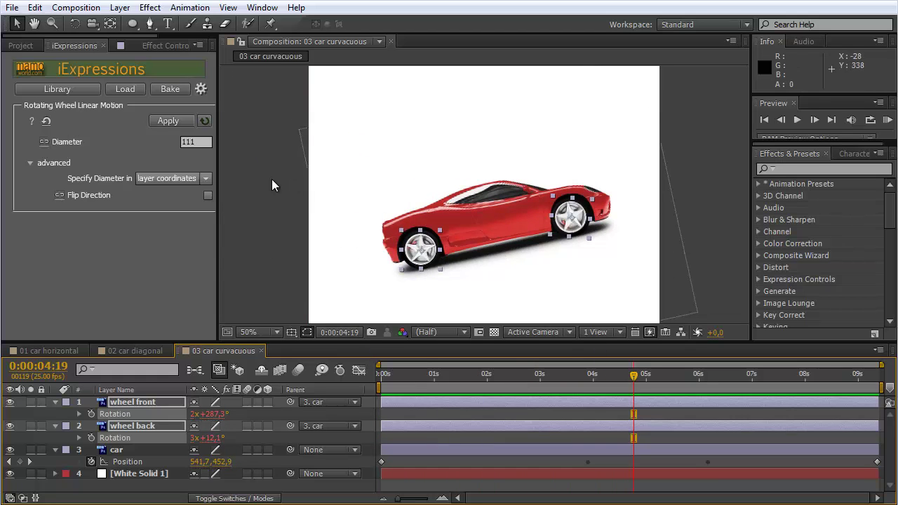
- Load Rotating Wheel Curvaceous Motion from the library's Physics Simulations > Slower group
click(75, 86)
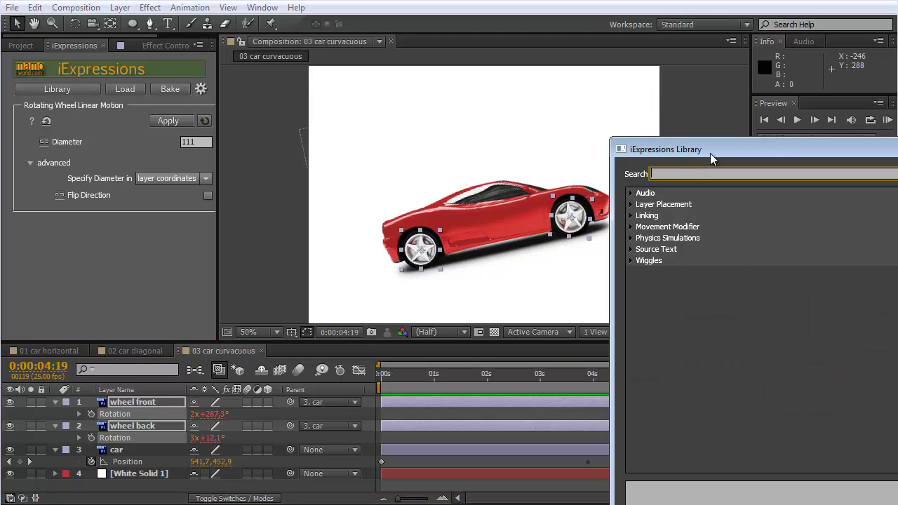
drag(712, 152, 494, 42)
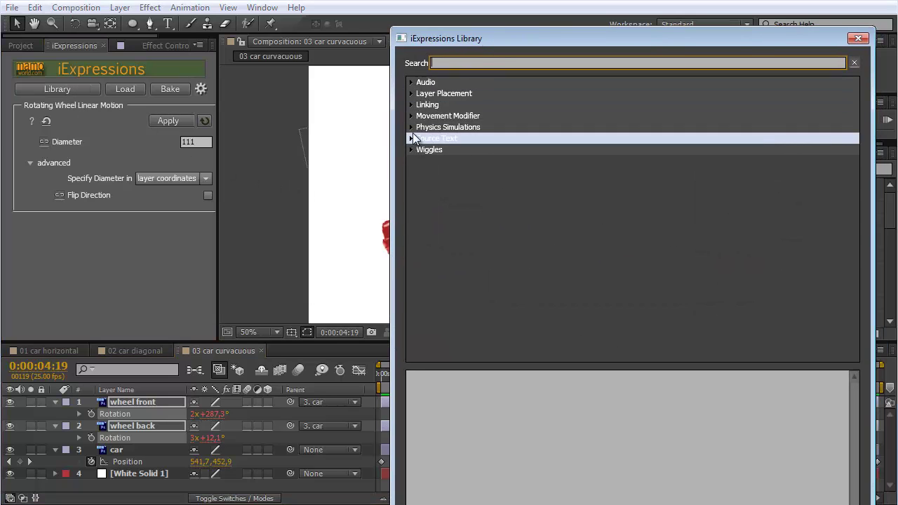
click(411, 127)
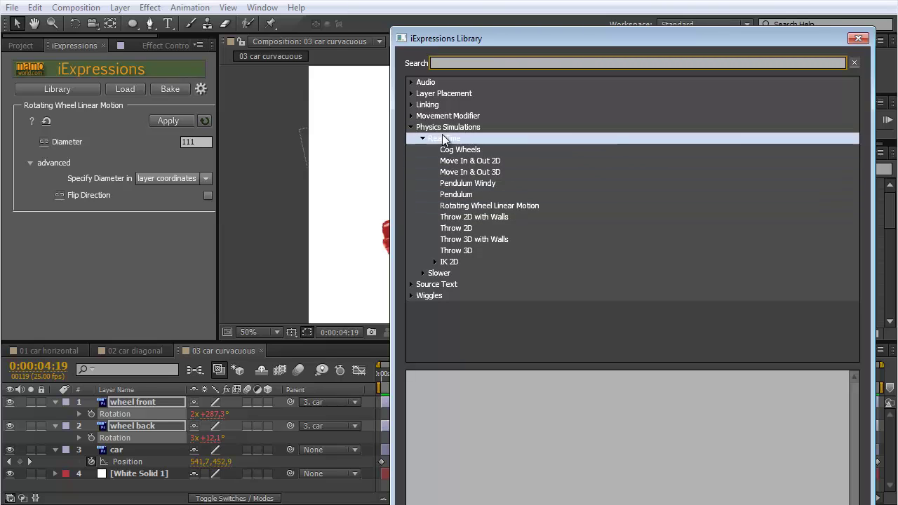
click(424, 274)
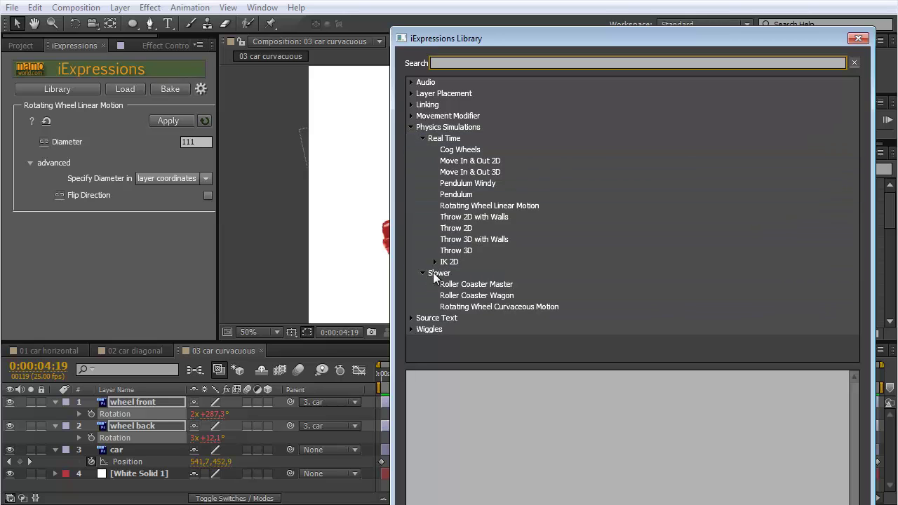
click(475, 309)
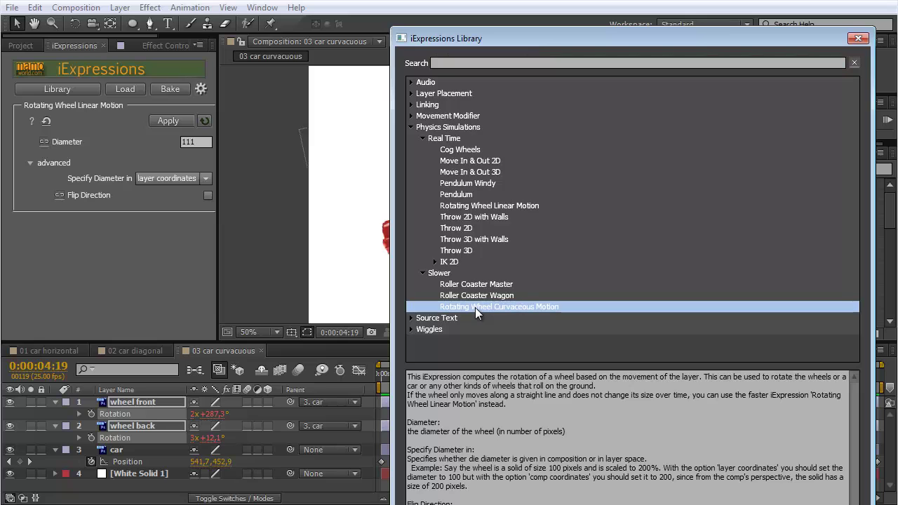
mouse_move(555, 35)
mouse_down()
mouse_move(467, 0)
mouse_move(487, 72)
mouse_move(483, 4)
mouse_up()
click(731, 480)
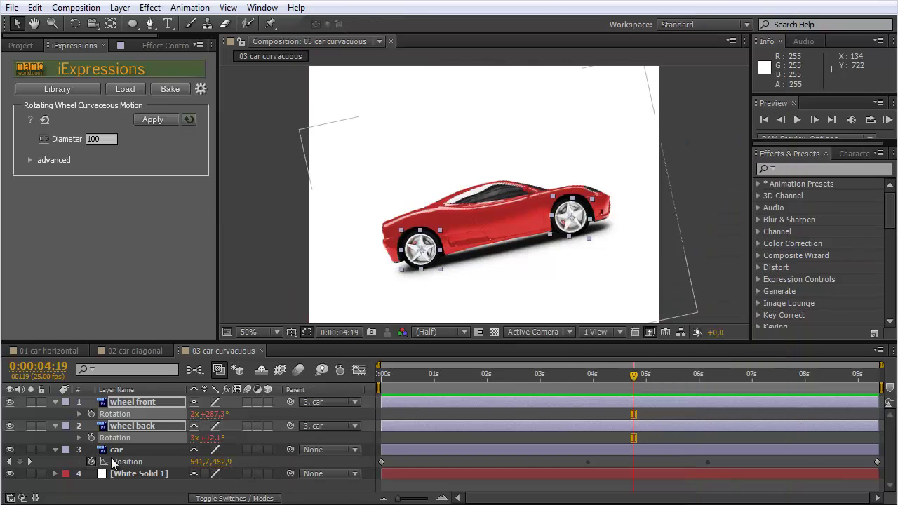
- Set Diameter to 111, apply the curvaceous expression to both wheels, and RAM-preview the drive
click(105, 139)
text(111)
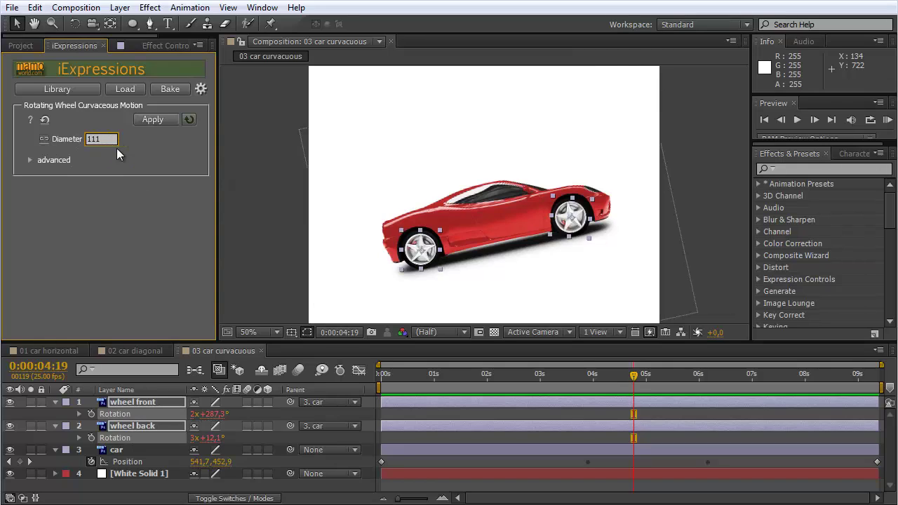
click(119, 418)
click(153, 117)
click(413, 375)
drag(412, 374, 425, 374)
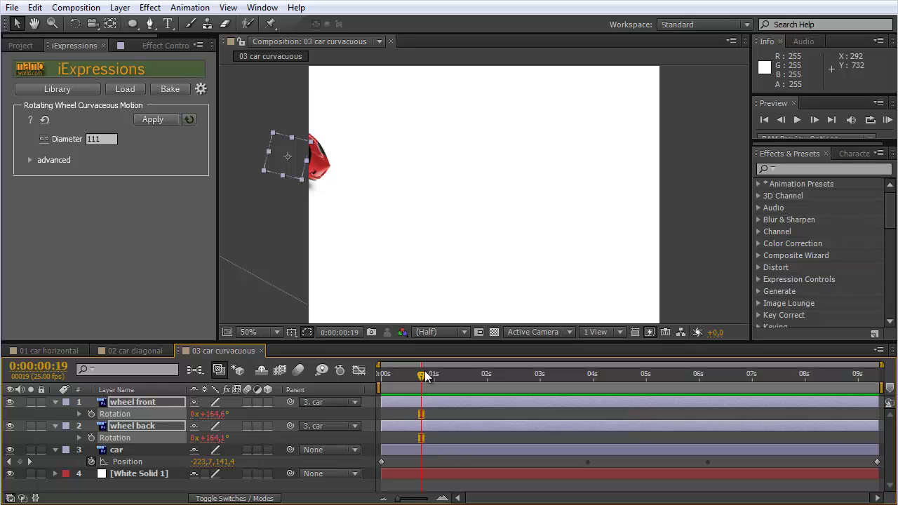
key(KP_0)
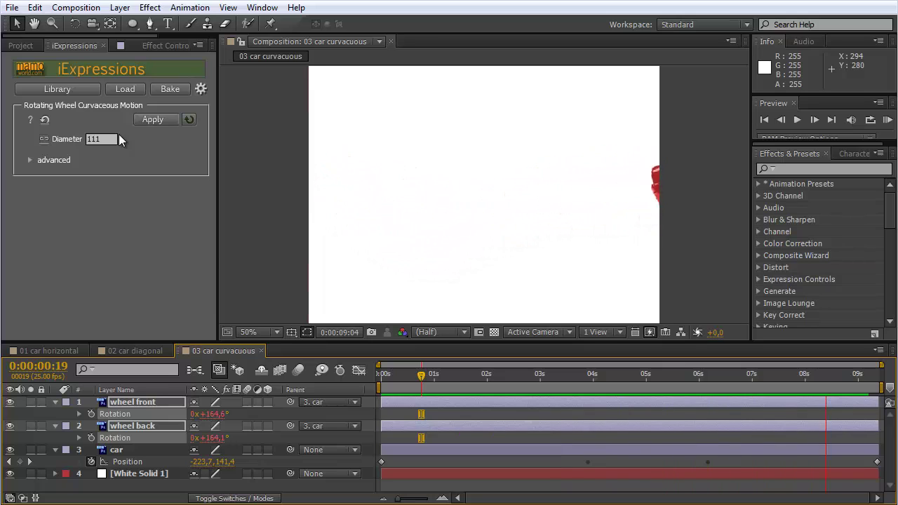
- Expand the curvaceous expression's advanced options, leaving Skip Frames at 0
click(29, 160)
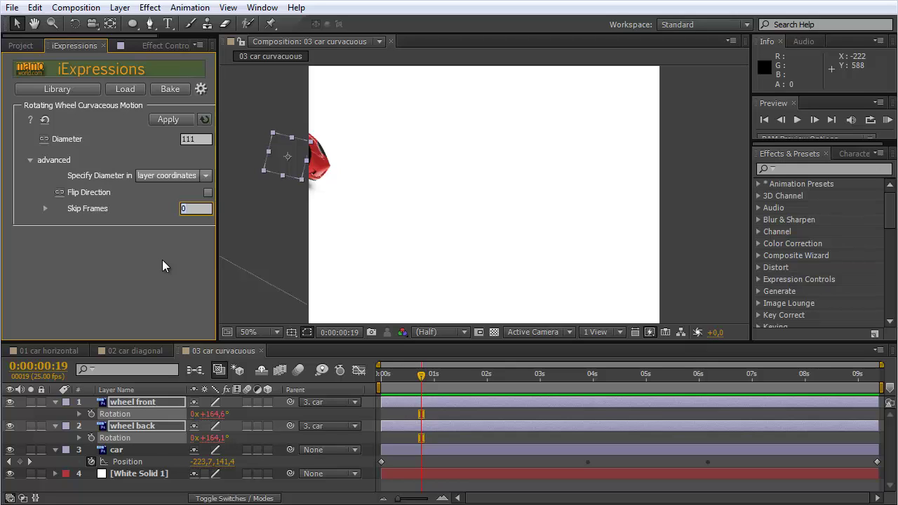
mouse_move(195, 209)
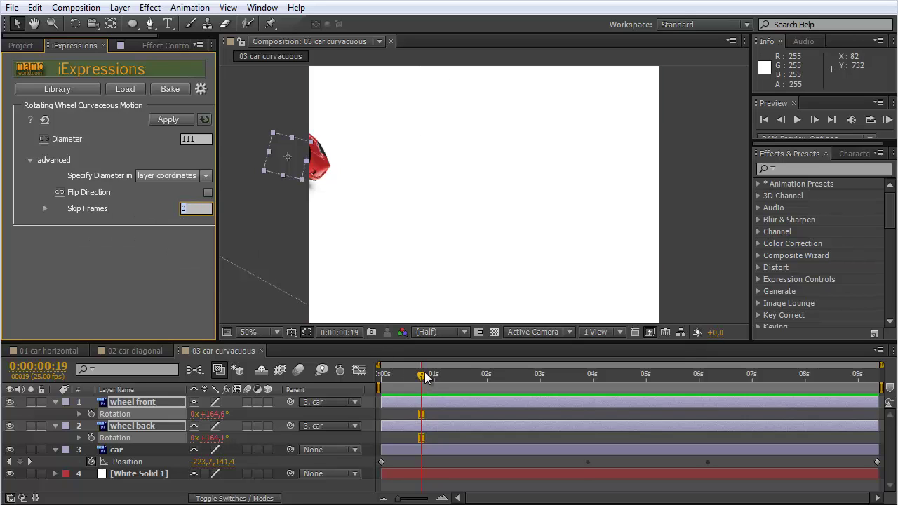
click(424, 374)
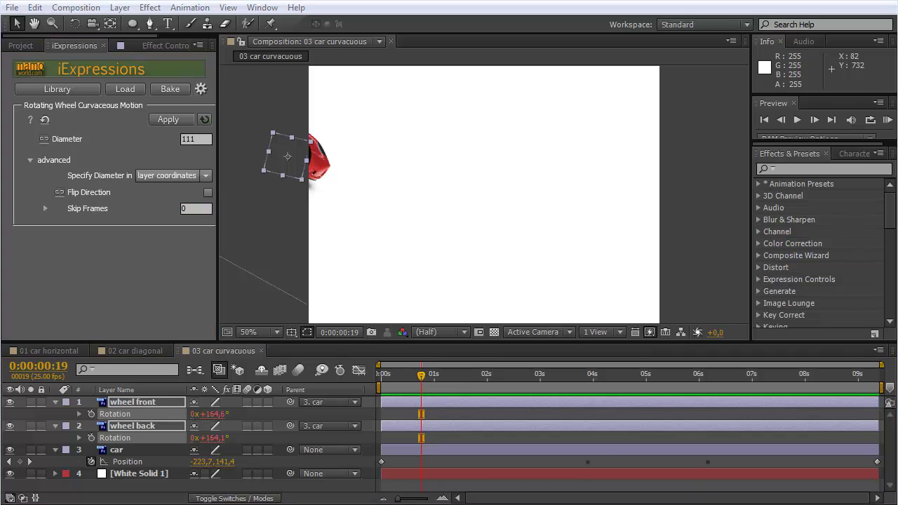
- Switch to the 01 car horizontal comp and scrub to check the wheels' rotation
click(46, 350)
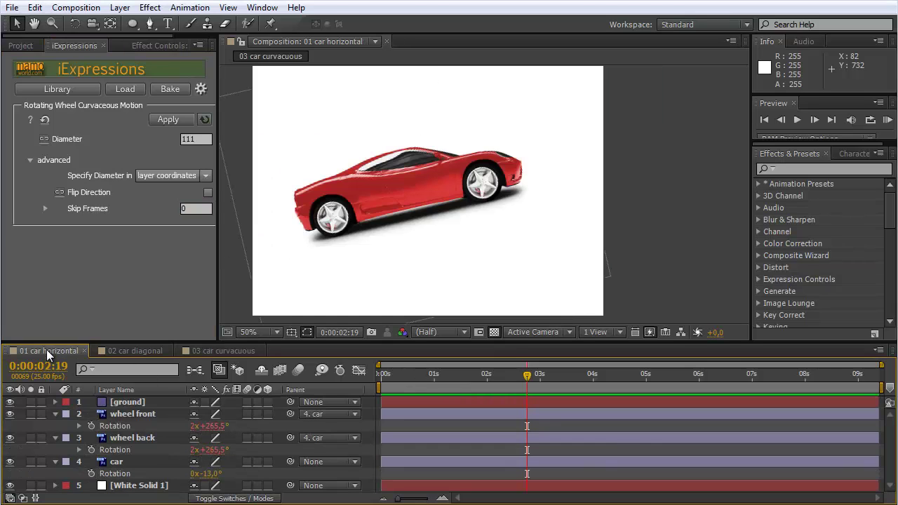
click(517, 376)
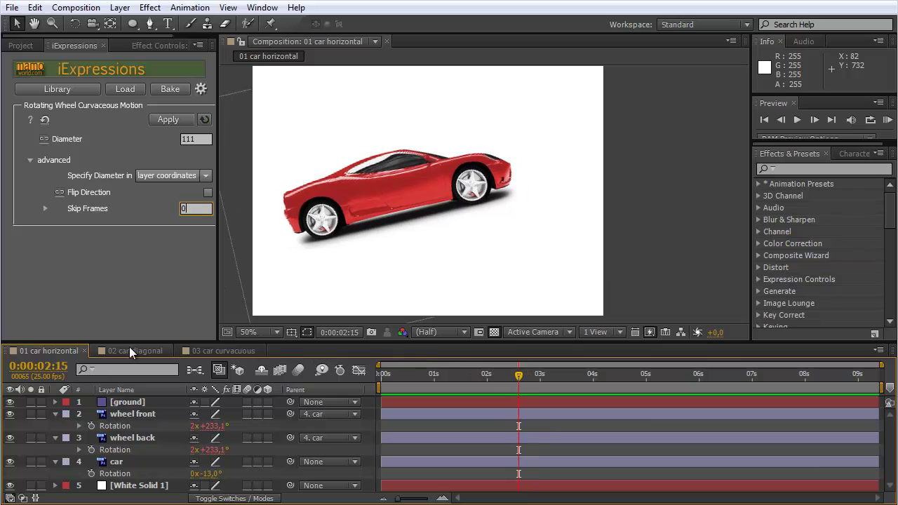
mouse_move(518, 376)
mouse_down()
mouse_move(569, 373)
mouse_move(552, 379)
mouse_up()
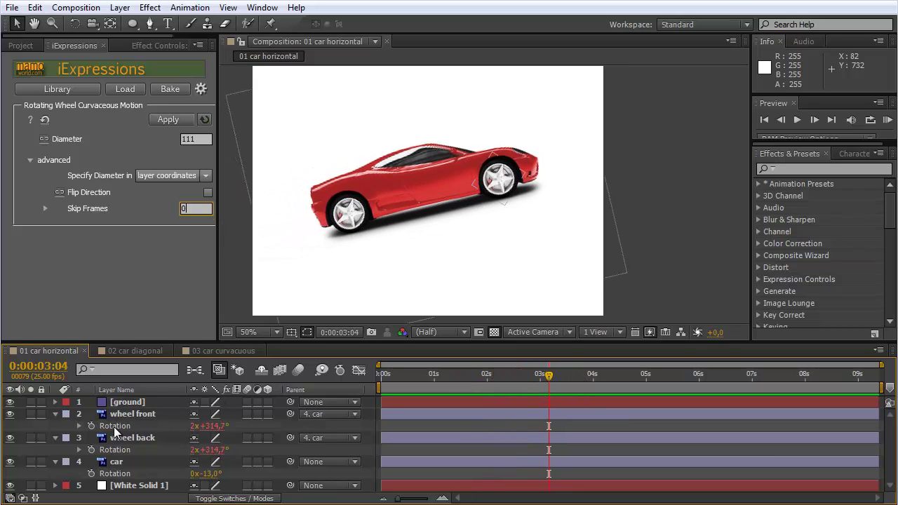
click(530, 377)
mouse_move(530, 377)
mouse_down()
mouse_move(359, 380)
mouse_move(572, 369)
mouse_up()
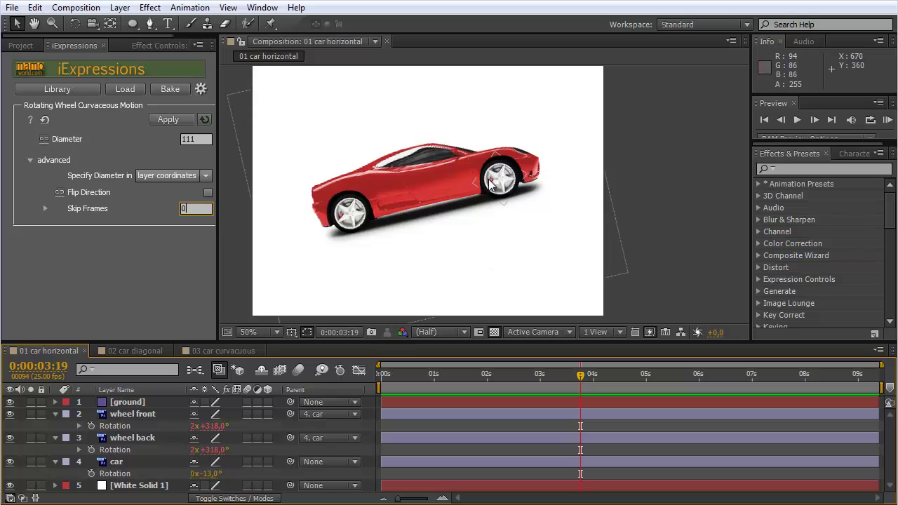
- Zoom in and spin the front wheel's Rotation to 3x+68° at 0:00:03:19, reviewing nearby frames
scroll(490, 184, up, 2)
scroll(519, 169, up, 1)
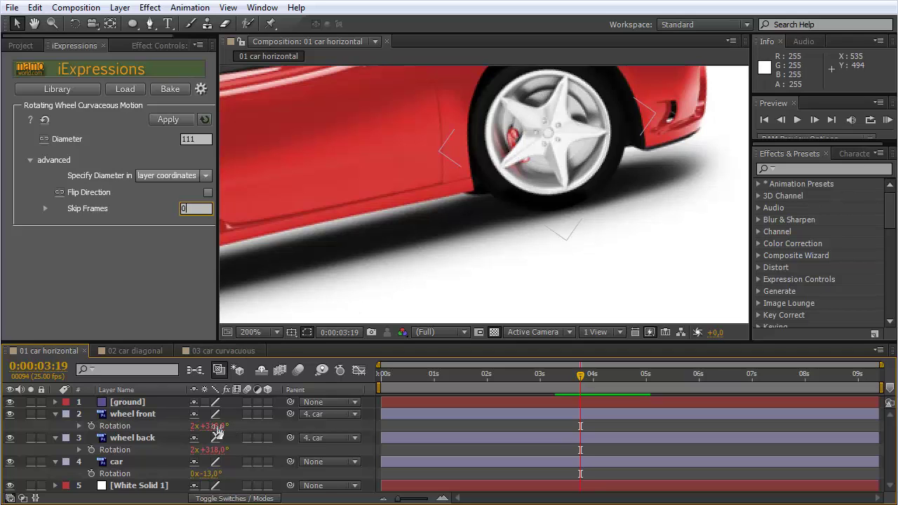
drag(217, 426, 299, 429)
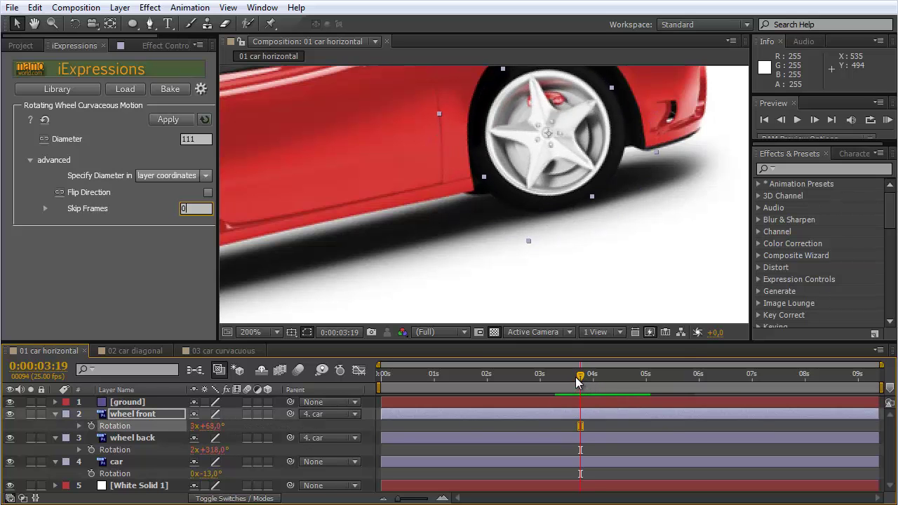
mouse_move(574, 381)
mouse_down()
mouse_move(482, 379)
mouse_move(588, 382)
mouse_move(520, 380)
mouse_move(570, 380)
mouse_up()
key(comma)
key(comma)
key(period)
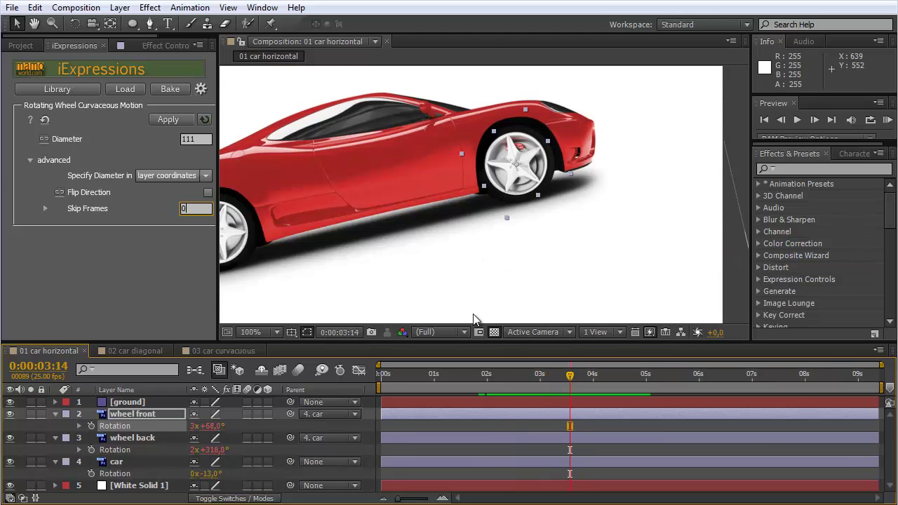
mouse_move(570, 376)
mouse_down()
mouse_move(596, 375)
mouse_move(571, 374)
mouse_move(581, 374)
mouse_up()
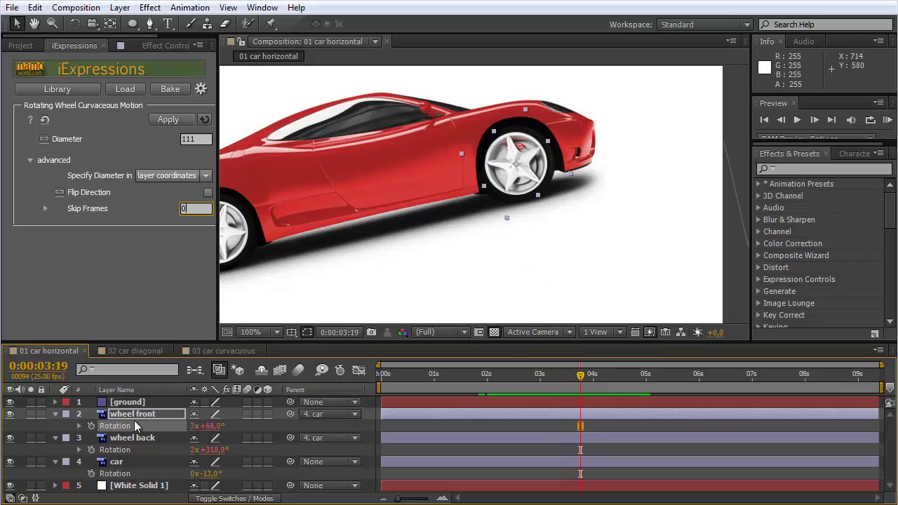
mouse_move(583, 381)
mouse_down()
mouse_move(624, 373)
mouse_move(581, 377)
mouse_up()
- Keyframe the front wheel's Rotation at 3x+135° at 0:00:04:07 and scrub to review the spin
click(92, 425)
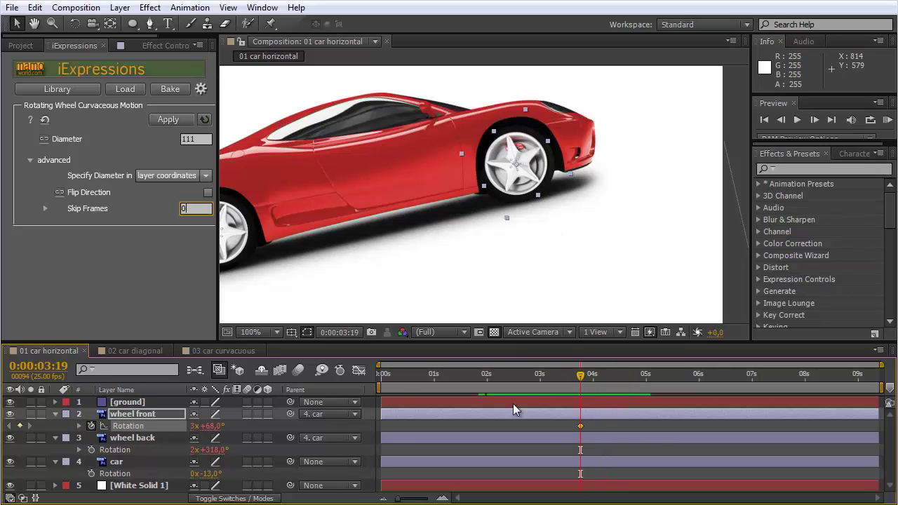
drag(593, 376, 608, 376)
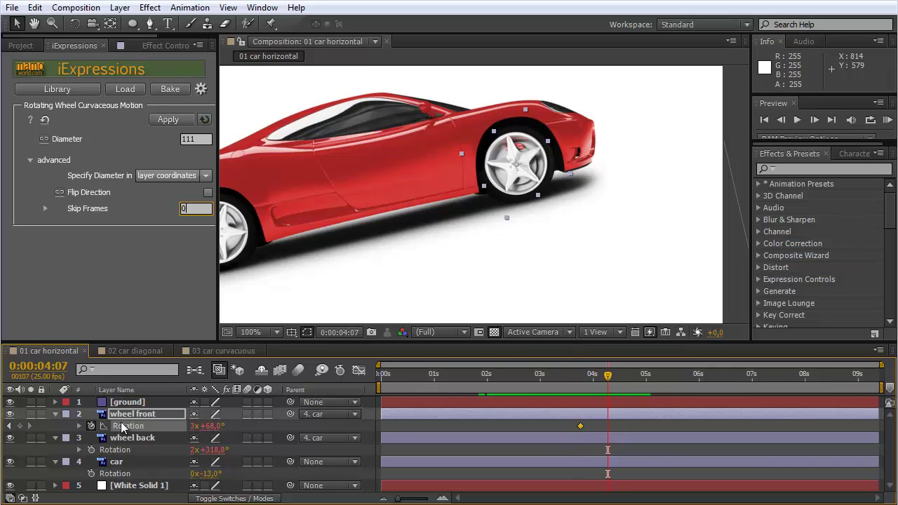
drag(208, 431, 261, 429)
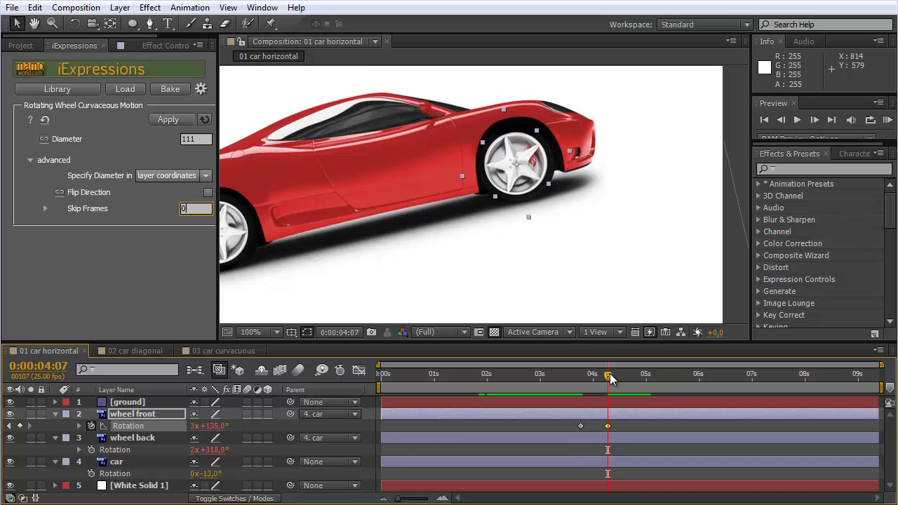
mouse_move(607, 376)
mouse_down()
mouse_move(497, 379)
mouse_move(744, 384)
mouse_move(638, 386)
mouse_move(716, 390)
mouse_move(683, 388)
mouse_up()
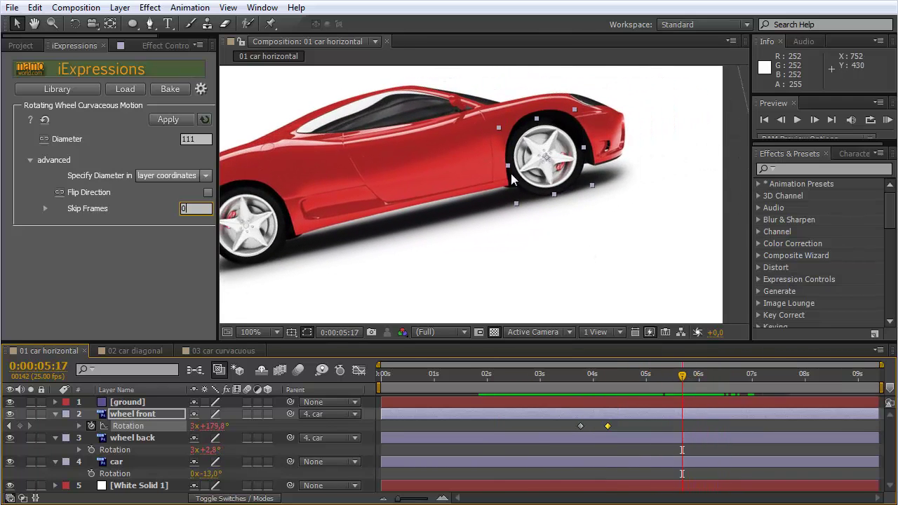